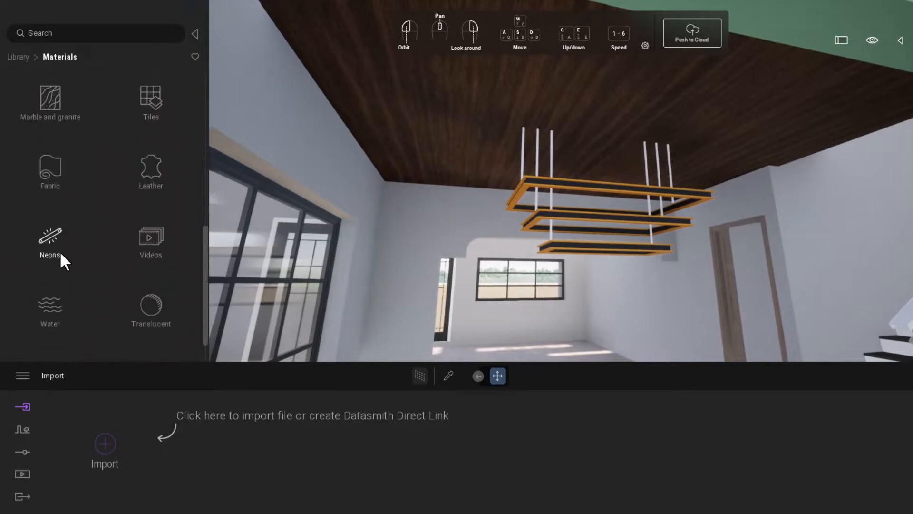
# - Apply the Neon 01 material to the pendant light's rectangular frames and lower its glow to 59.5 nit
pyautogui.click(59, 252)
pyautogui.moveTo(69, 88); pyautogui.dragTo(580, 177)
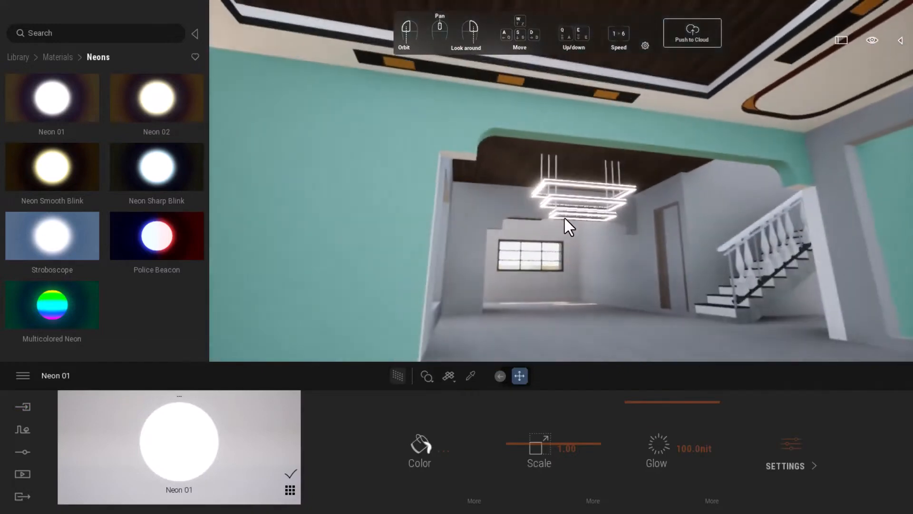
pyautogui.moveTo(564, 219); pyautogui.dragTo(459, 102, button='middle')
pyautogui.scroll(4, 450, 122)
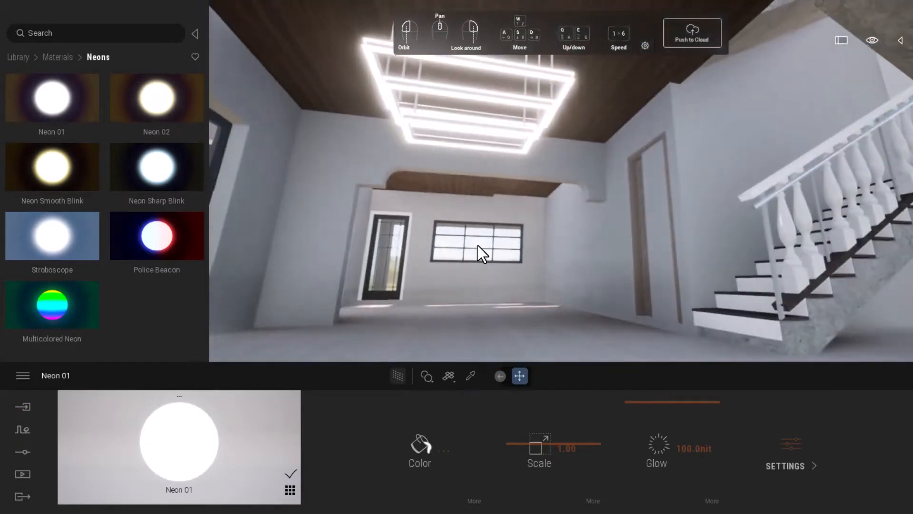
pyautogui.moveTo(647, 402); pyautogui.dragTo(653, 437)
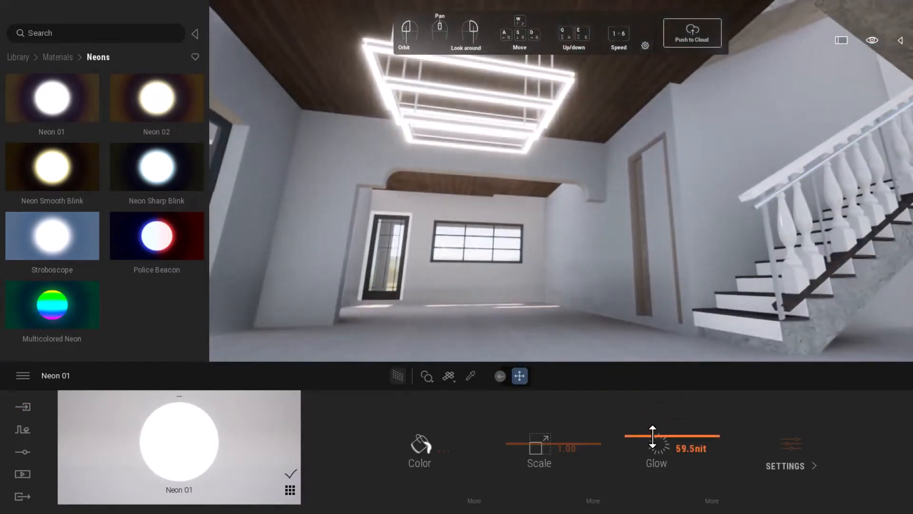
pyautogui.scroll(-3, 555, 156)
pyautogui.scroll(4, 555, 160)
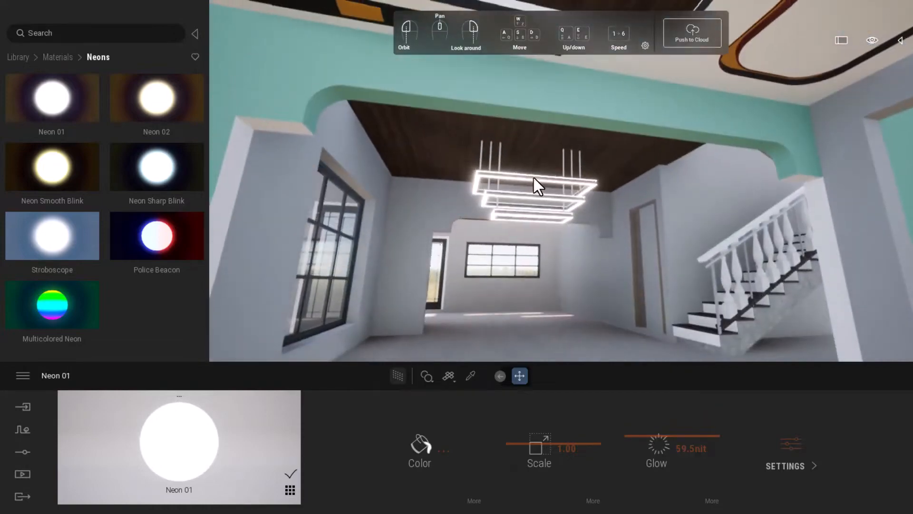
pyautogui.moveTo(534, 178); pyautogui.dragTo(661, 250)
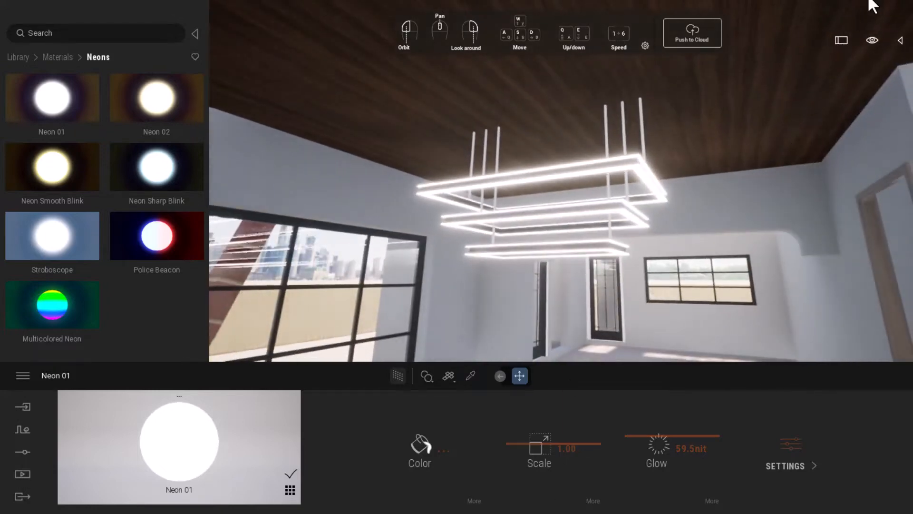
# - Switch to the DAN project in Archicad and open the S-02 building section at the pendant rods' ceiling ends
pyautogui.moveTo(867, 9)
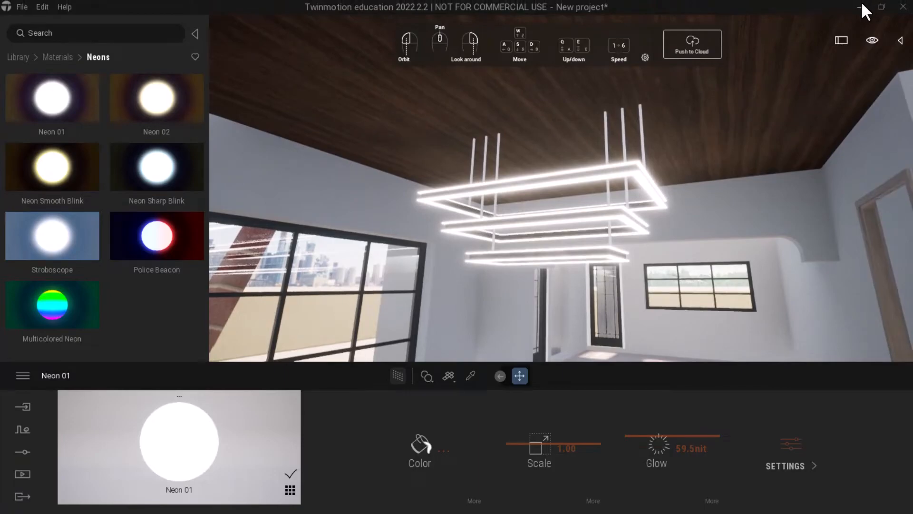
pyautogui.click(862, 5)
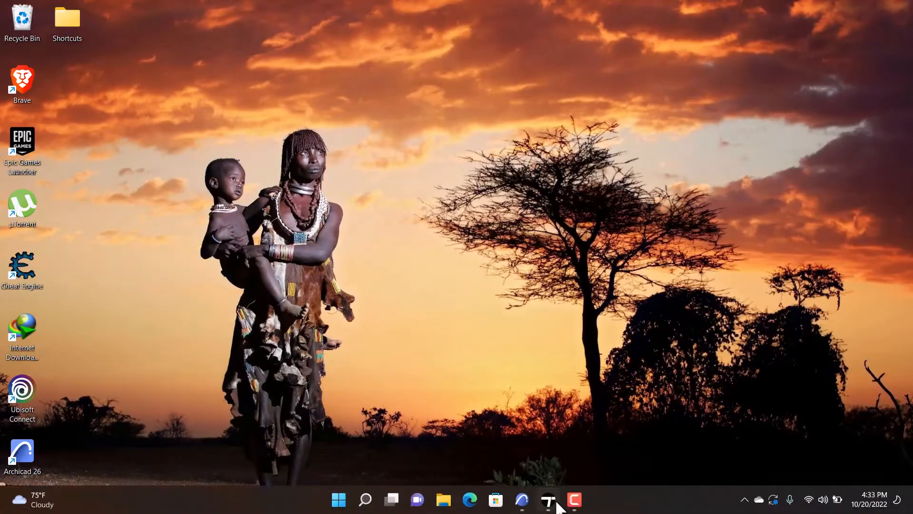
pyautogui.moveTo(518, 509)
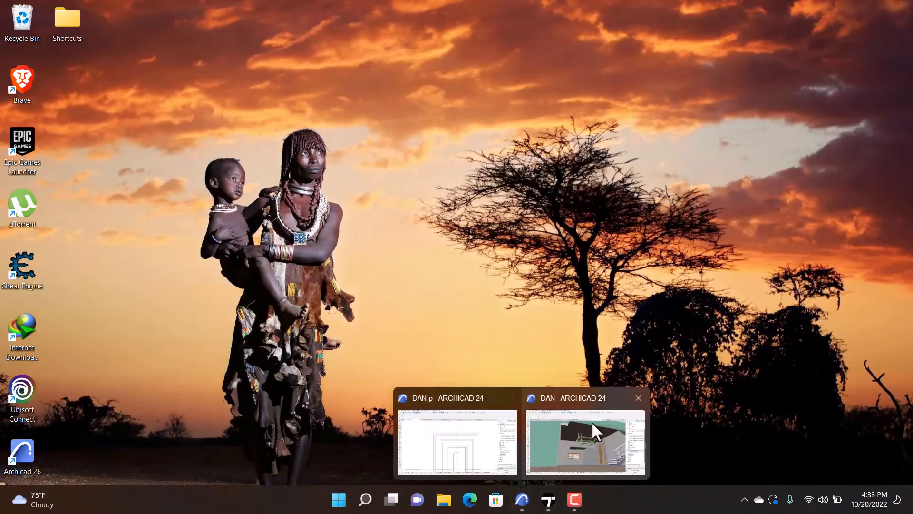
pyautogui.click(584, 439)
pyautogui.scroll(6, 418, 187)
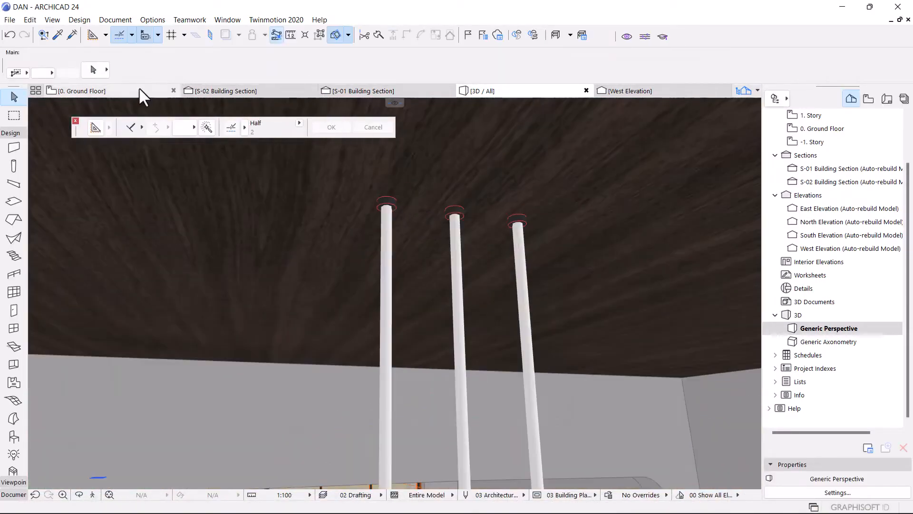
pyautogui.click(215, 89)
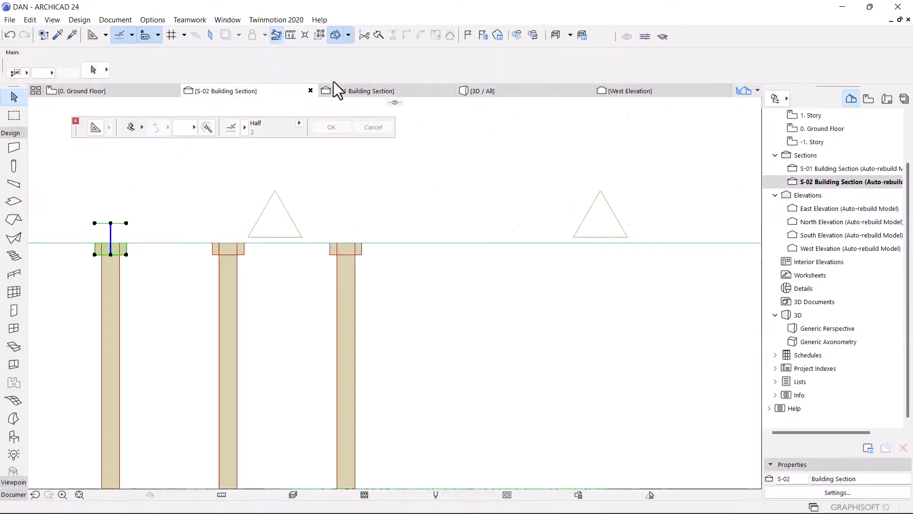
pyautogui.scroll(-5, 448, 265)
pyautogui.scroll(5, 404, 276)
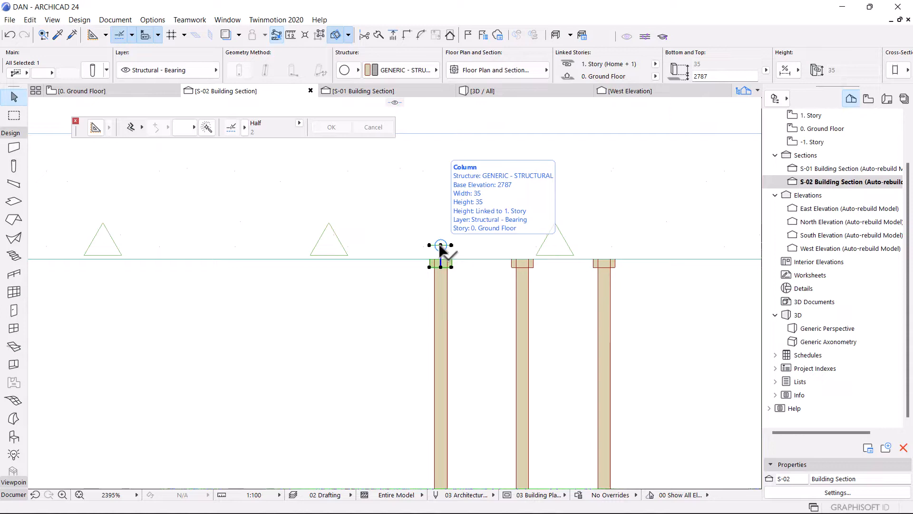
pyautogui.click(440, 245)
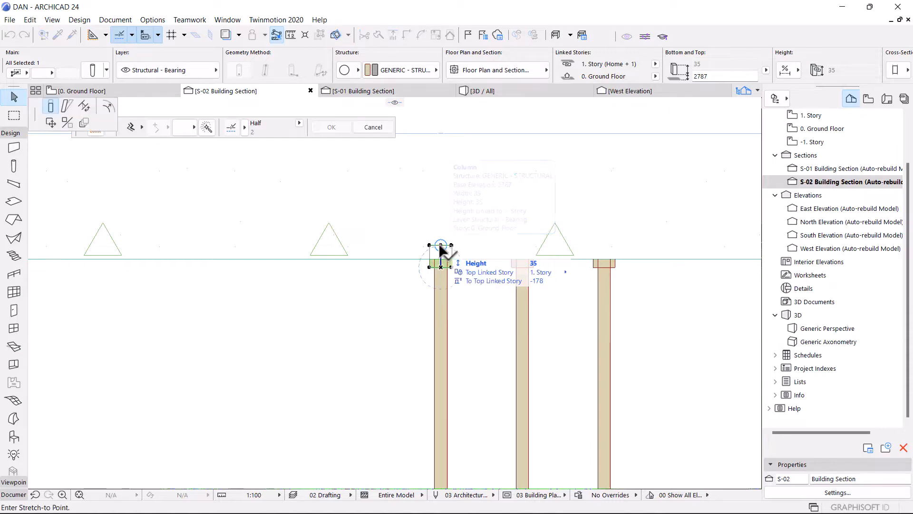
pyautogui.click(438, 243)
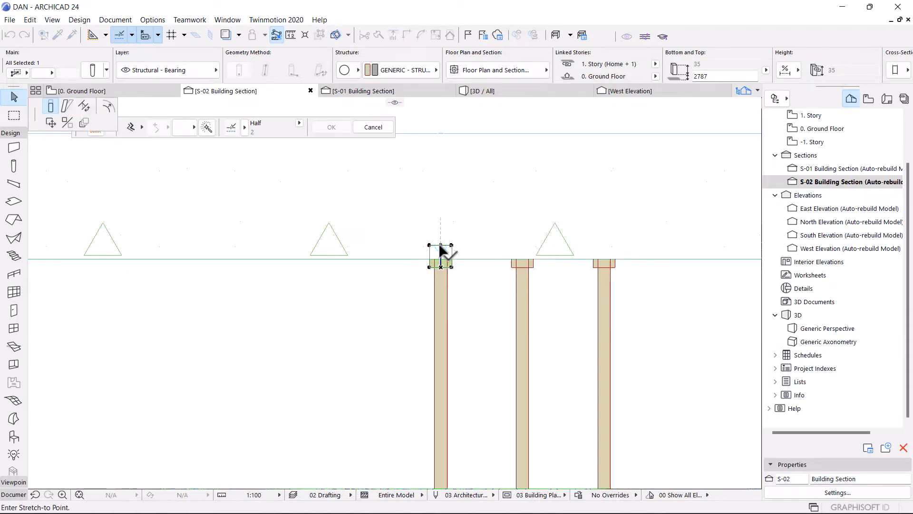
pyautogui.doubleClick(440, 252)
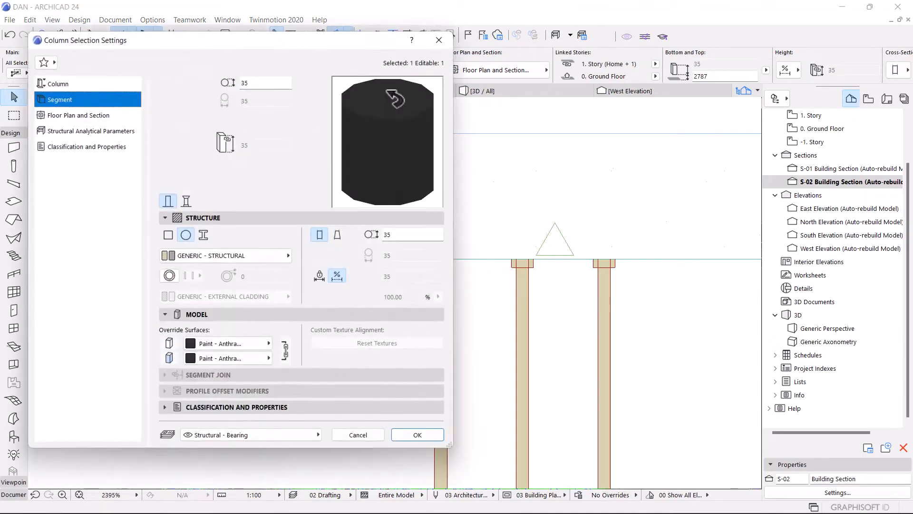
pyautogui.click(438, 40)
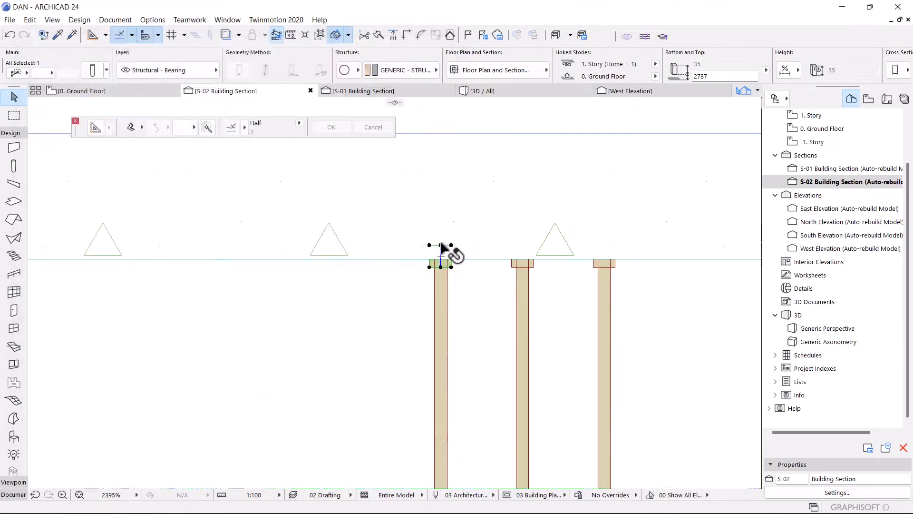
# - Stretch the cap column at the top of the first pendant rod to a height of 50
pyautogui.click(441, 245)
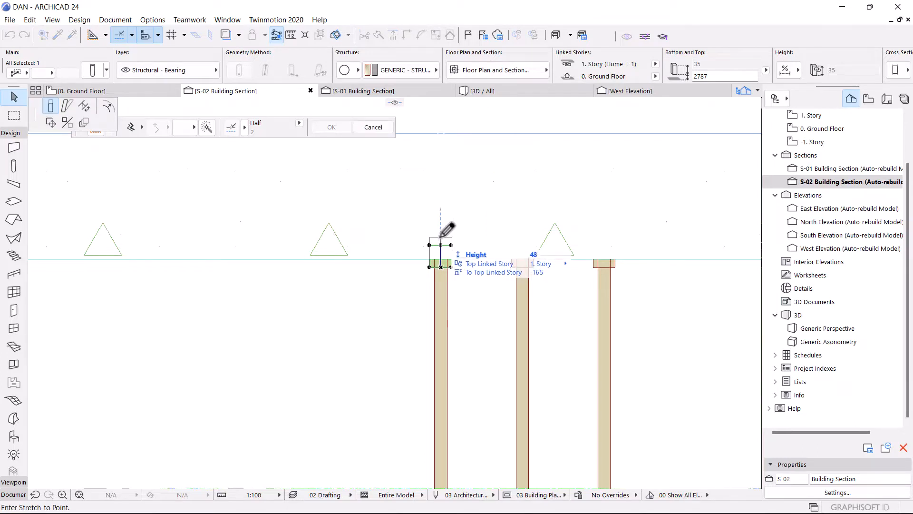
pyautogui.write('5')
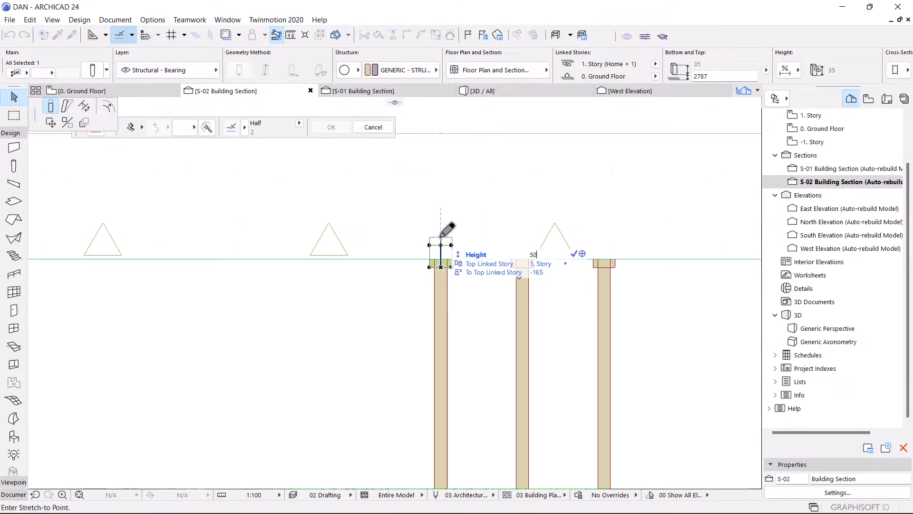
pyautogui.write('0')
pyautogui.press('Return')
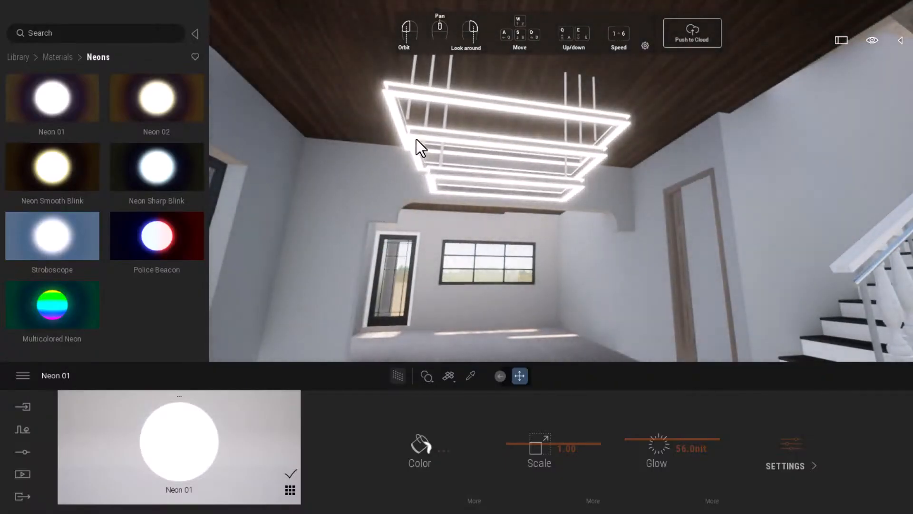
# - Examine the pendant light in Twinmotion, and switch back to the DAN project's S-02 building section in Archicad
pyautogui.moveTo(416, 139); pyautogui.dragTo(474, 150, button='middle')
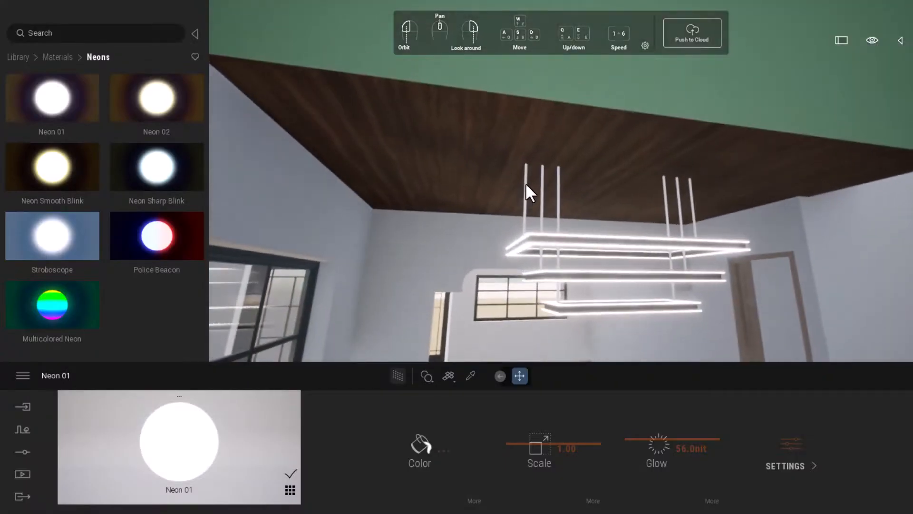
pyautogui.moveTo(521, 201); pyautogui.dragTo(394, 90, button='middle')
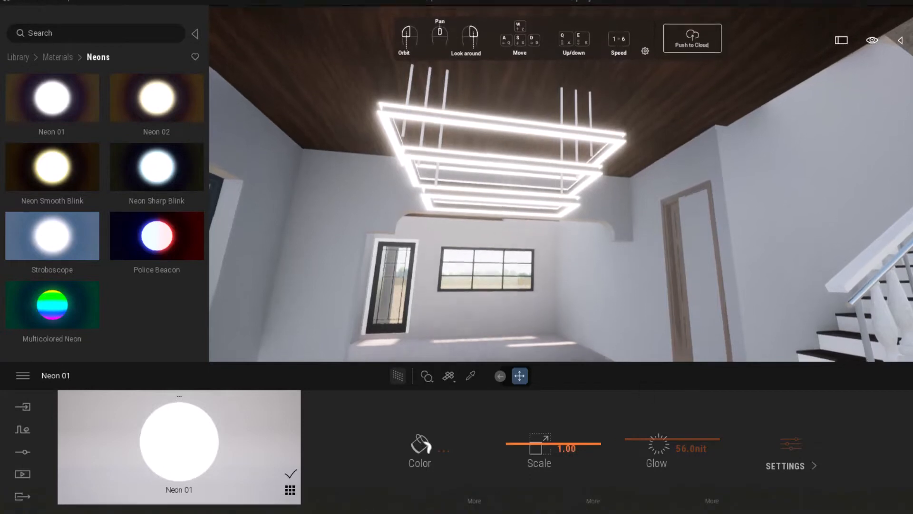
pyautogui.moveTo(522, 499)
pyautogui.click(552, 447)
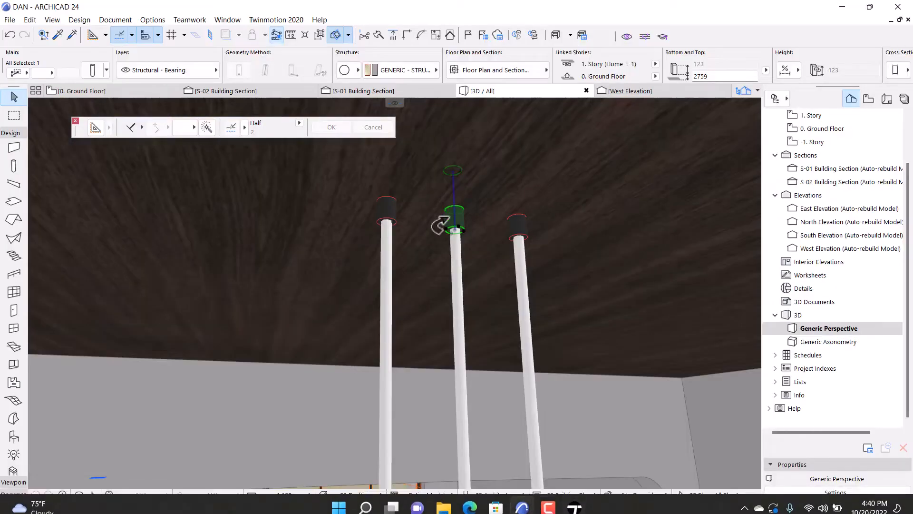
pyautogui.click(230, 93)
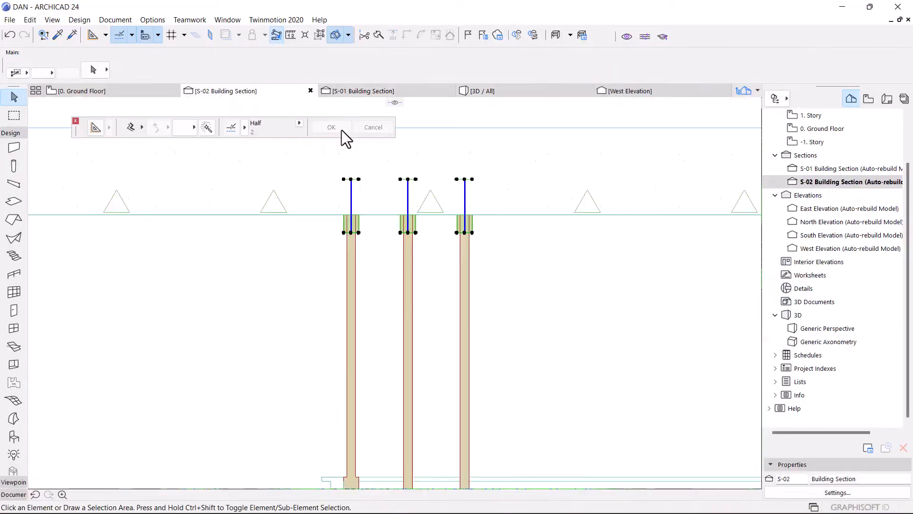
# - Set the diameter of all six ceiling cap columns above the pendant rods to 70
pyautogui.scroll(-3, 473, 260)
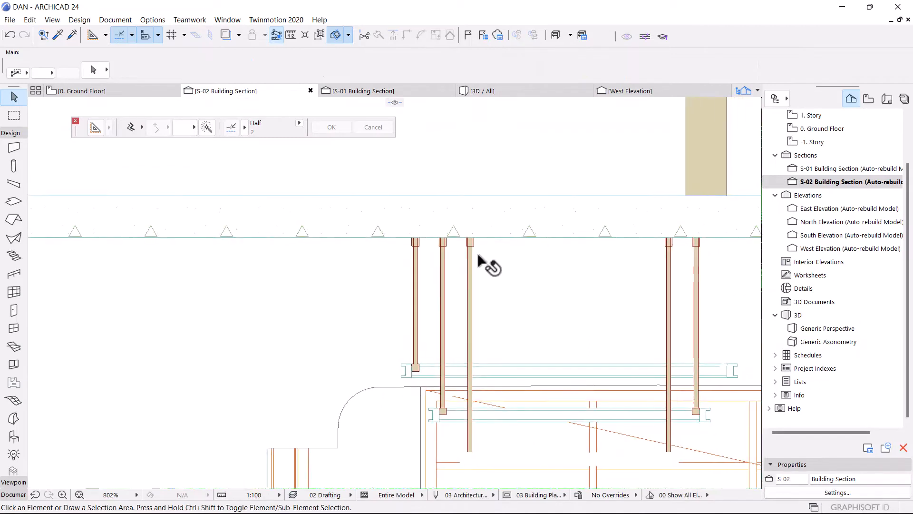
pyautogui.scroll(5, 428, 255)
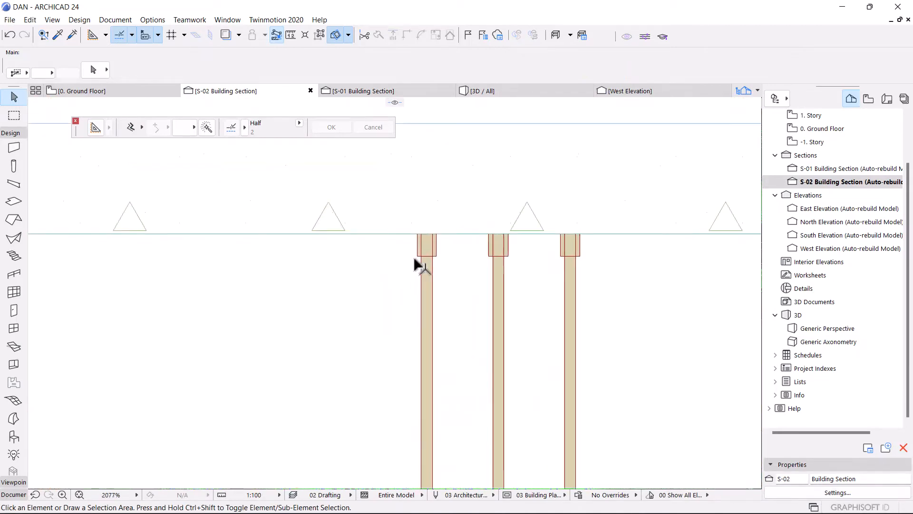
pyautogui.click(427, 246)
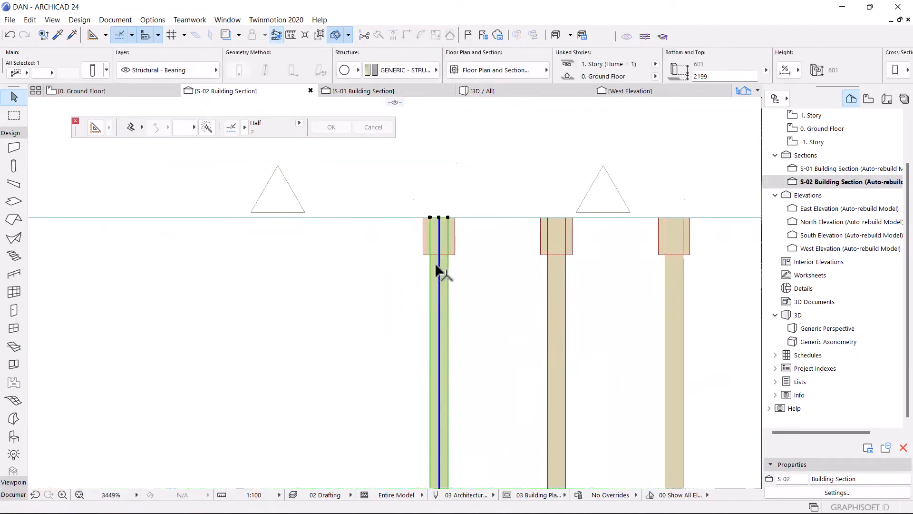
pyautogui.keyDown('shift'); pyautogui.click(542, 251); pyautogui.keyUp('shift')
pyautogui.scroll(-5, 509, 240)
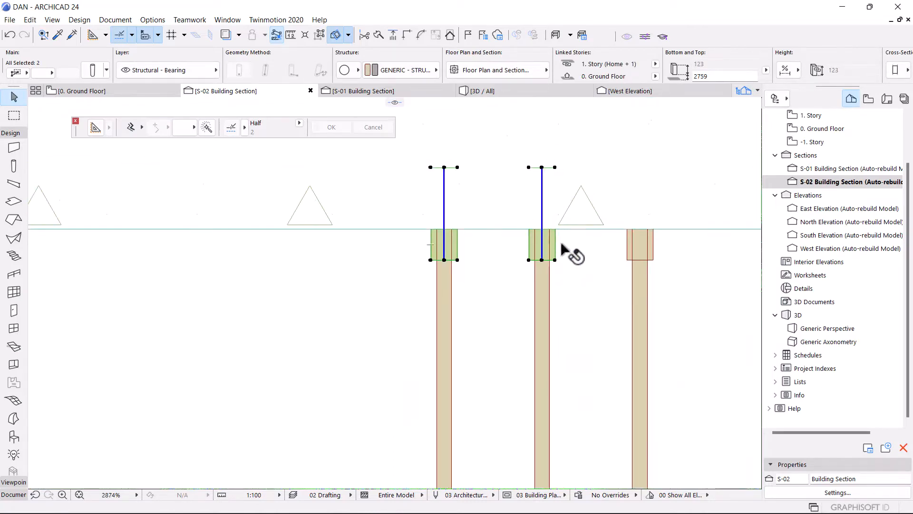
pyautogui.scroll(2, 551, 307)
pyautogui.keyDown('shift'); pyautogui.click(470, 318); pyautogui.keyUp('shift')
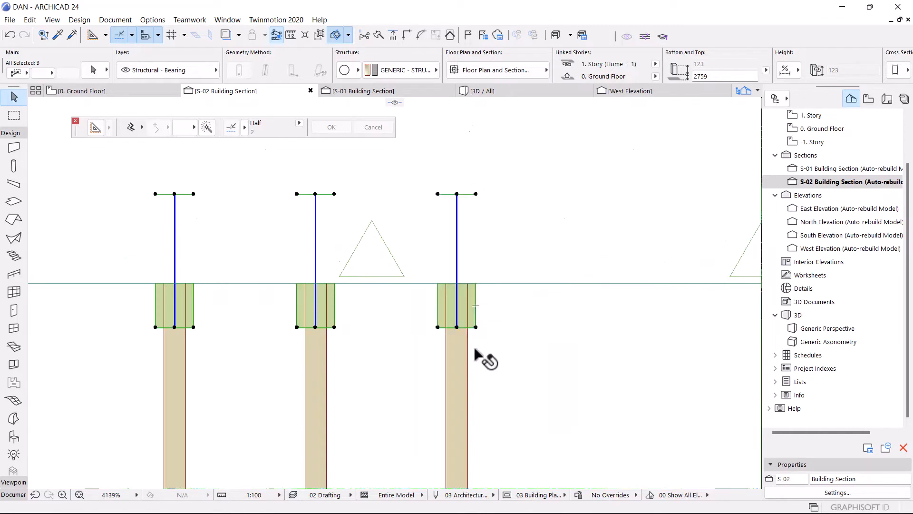
pyautogui.scroll(-4, 371, 195)
pyautogui.scroll(6, 585, 212)
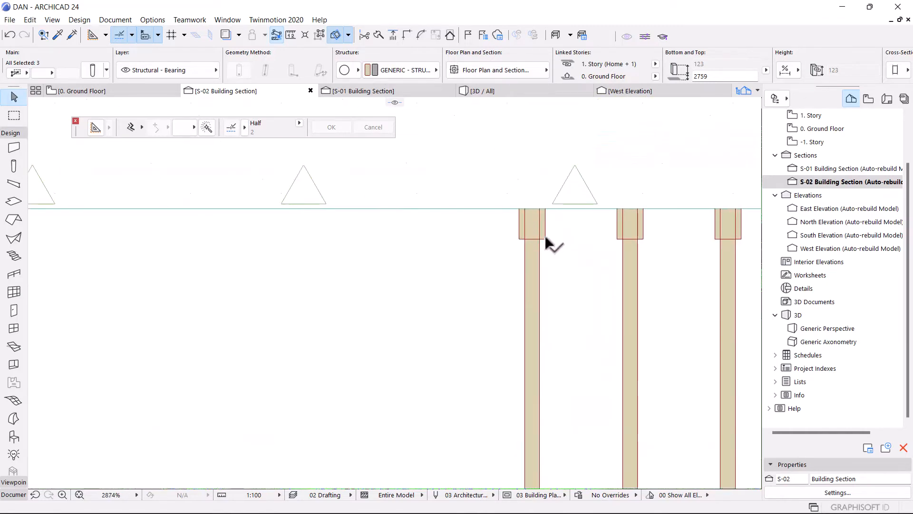
pyautogui.keyDown('shift'); pyautogui.click(545, 239); pyautogui.keyUp('shift')
pyautogui.keyDown('shift'); pyautogui.click(623, 238); pyautogui.keyUp('shift')
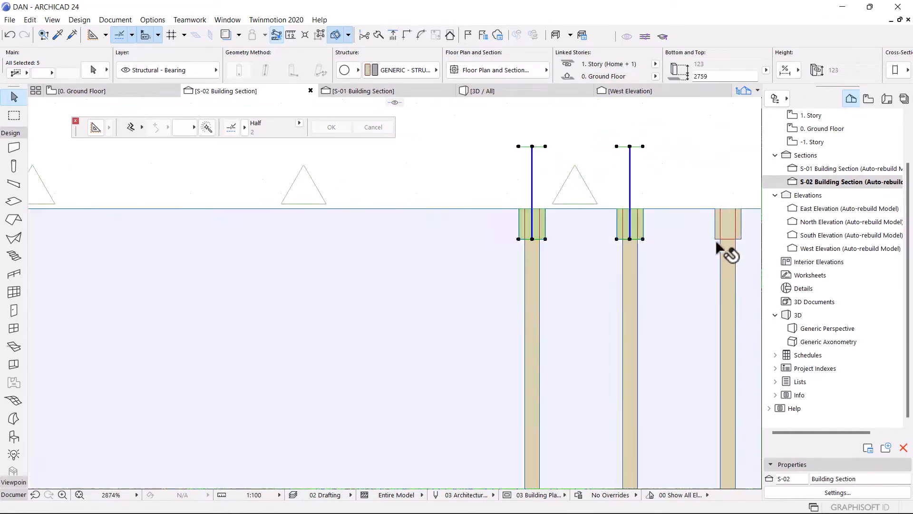
pyautogui.keyDown('shift'); pyautogui.click(718, 238); pyautogui.keyUp('shift')
pyautogui.scroll(-4, 623, 236)
pyautogui.scroll(-3, 621, 236)
pyautogui.scroll(4, 576, 236)
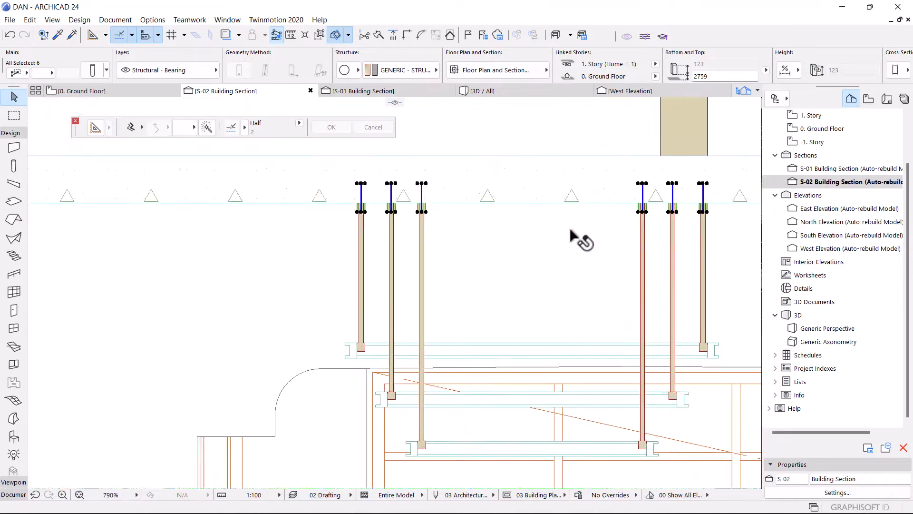
pyautogui.hotkey('ctrl', 't')
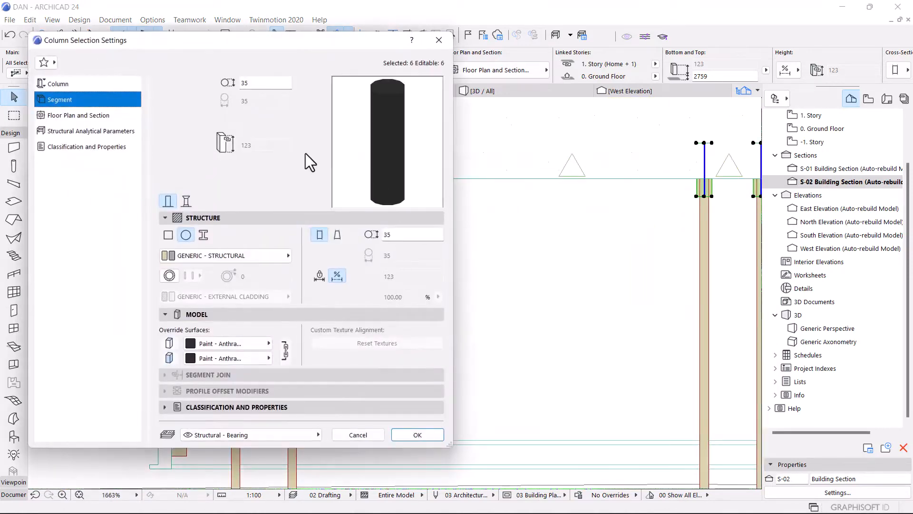
pyautogui.moveTo(262, 85); pyautogui.dragTo(218, 83)
pyautogui.press('BackSpace')
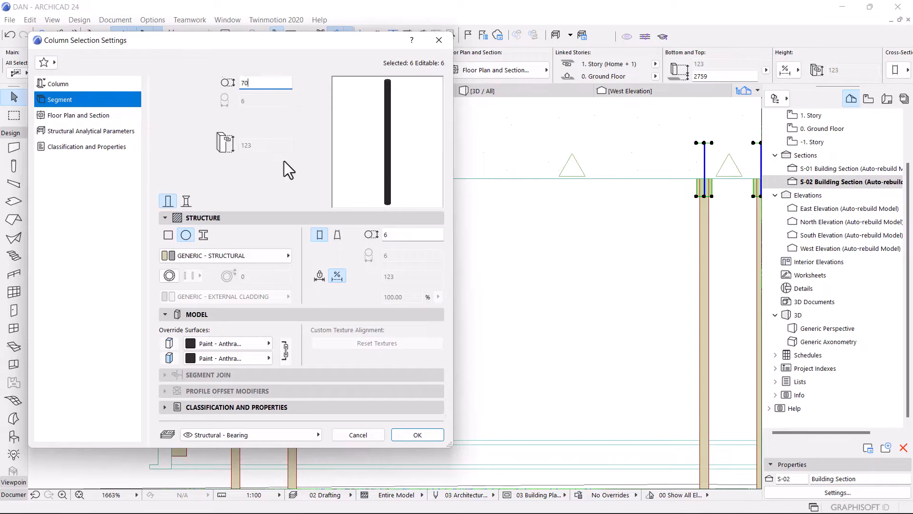
pyautogui.click(404, 436)
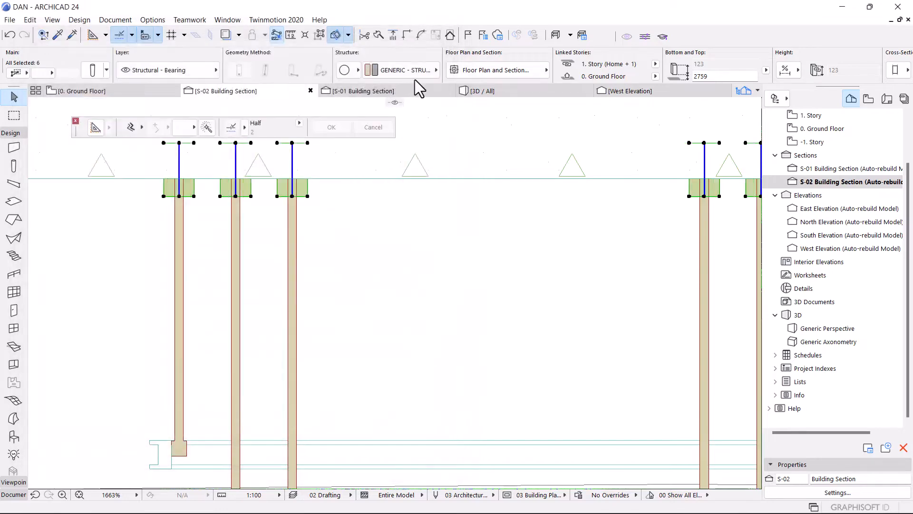
# - Open the 3D view, synchronize the updated model with Twinmotion through Direct Link, and examine the pendant light there
pyautogui.click(497, 91)
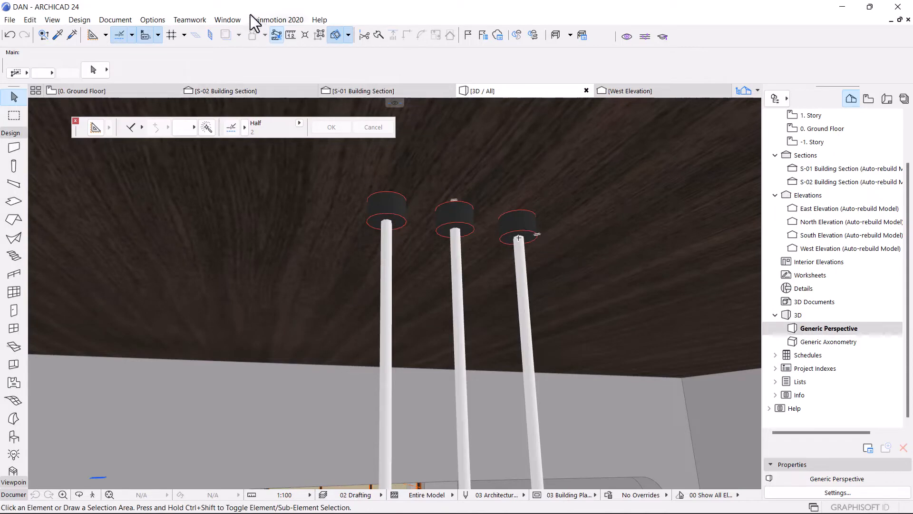
pyautogui.click(264, 18)
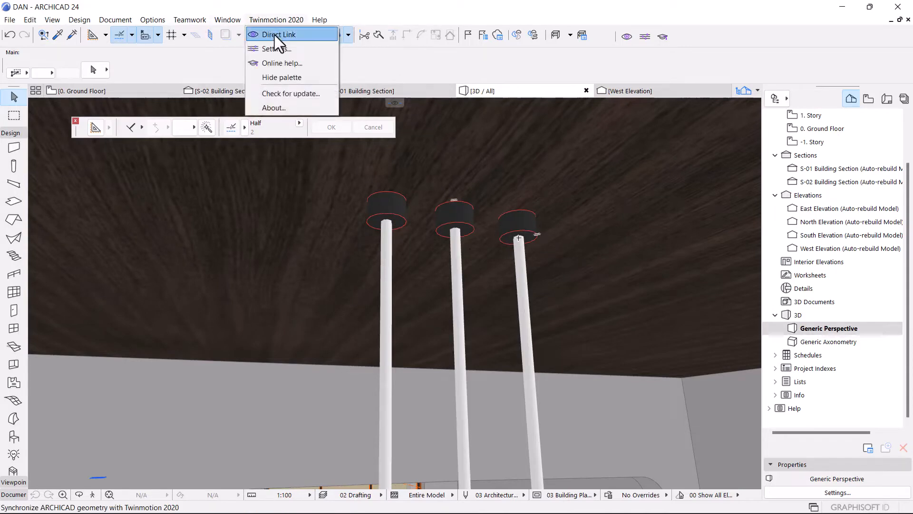
pyautogui.click(276, 36)
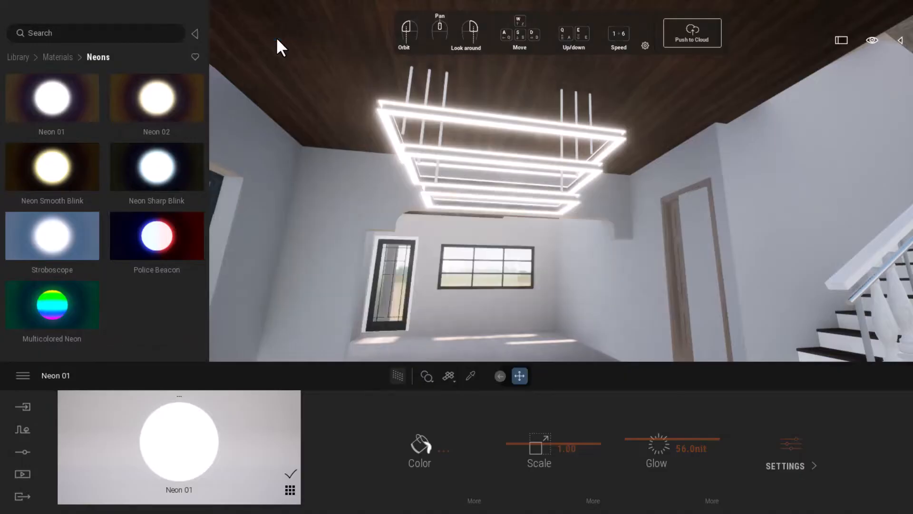
pyautogui.scroll(3, 370, 47)
pyautogui.scroll(-5, 369, 48)
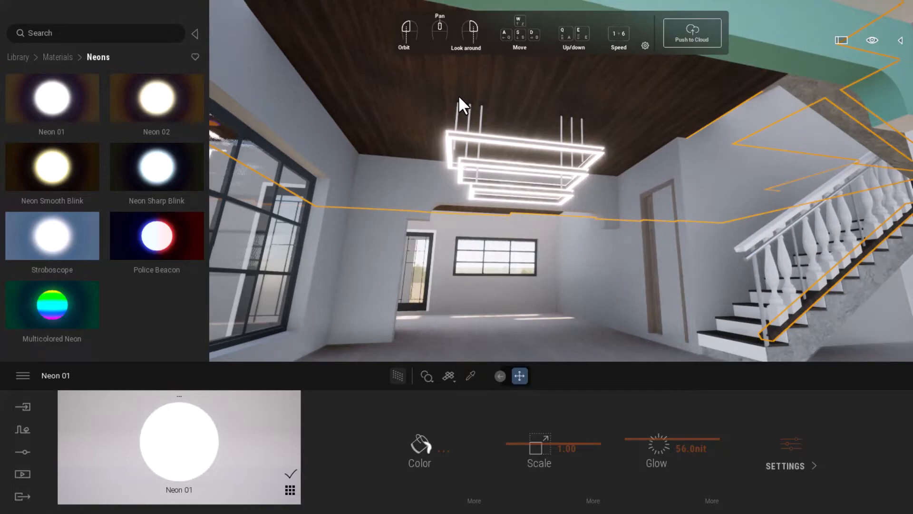
pyautogui.scroll(6, 461, 87)
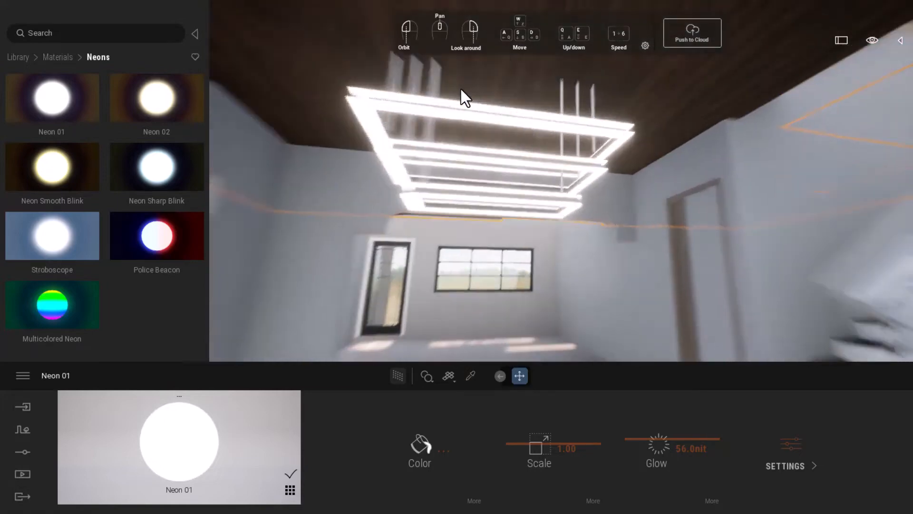
pyautogui.scroll(-3, 454, 158)
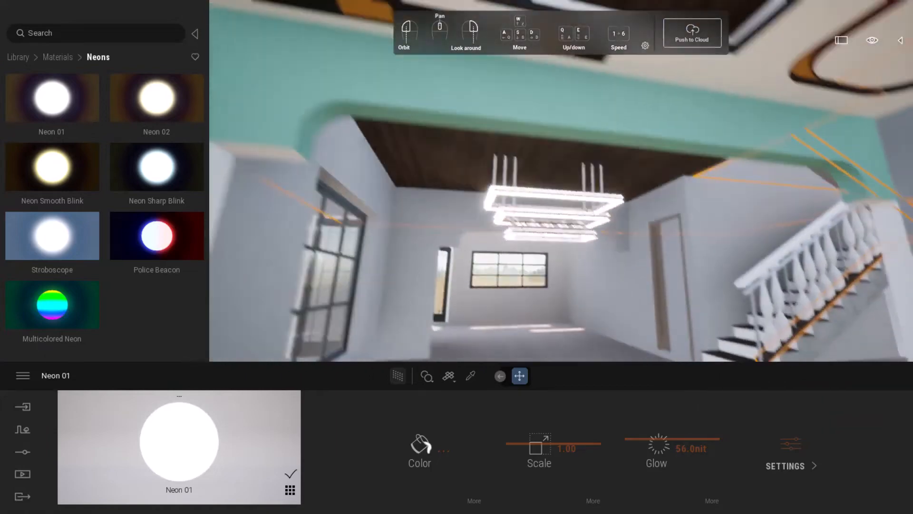
# - Frame the dining room floor below the pendant light and browse the object library to the home living room tables
pyautogui.press('w')
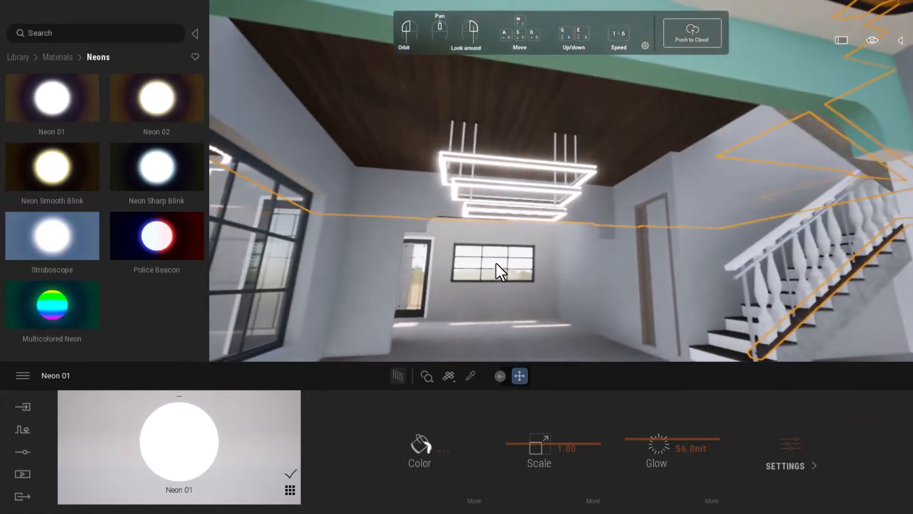
pyautogui.moveTo(496, 263); pyautogui.dragTo(525, 212, button='right')
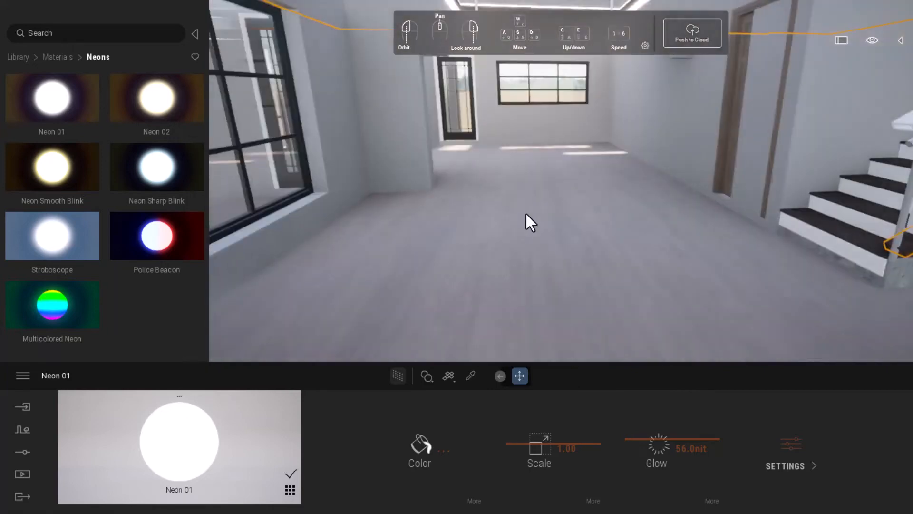
pyautogui.click(24, 57)
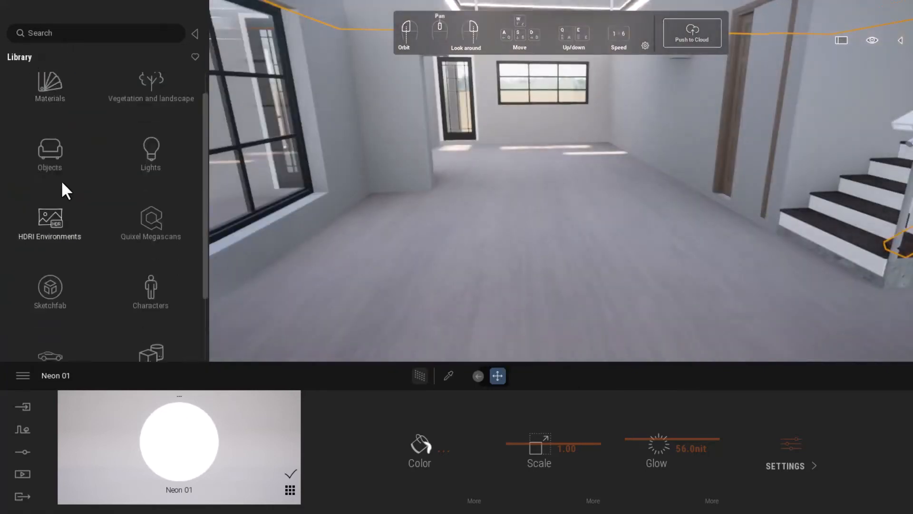
pyautogui.click(59, 149)
pyautogui.click(56, 122)
pyautogui.scroll(-2, 86, 204)
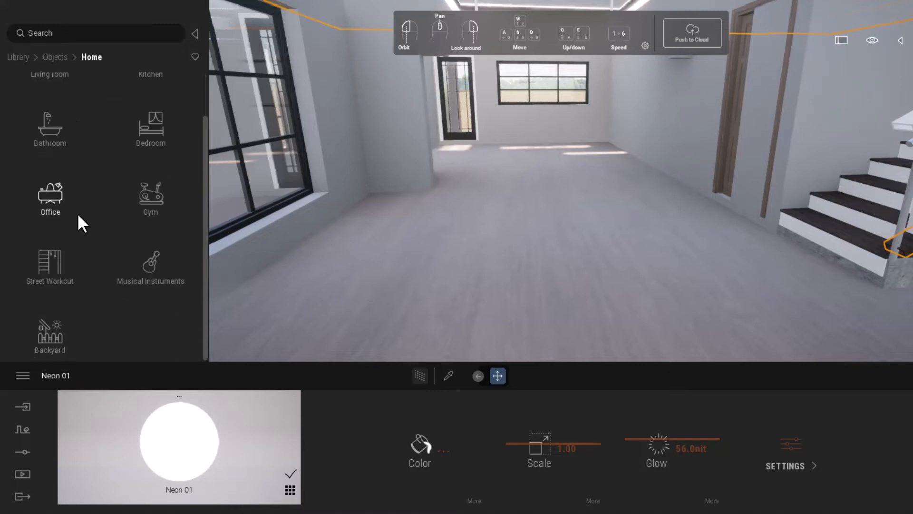
pyautogui.scroll(2, 52, 147)
pyautogui.click(57, 115)
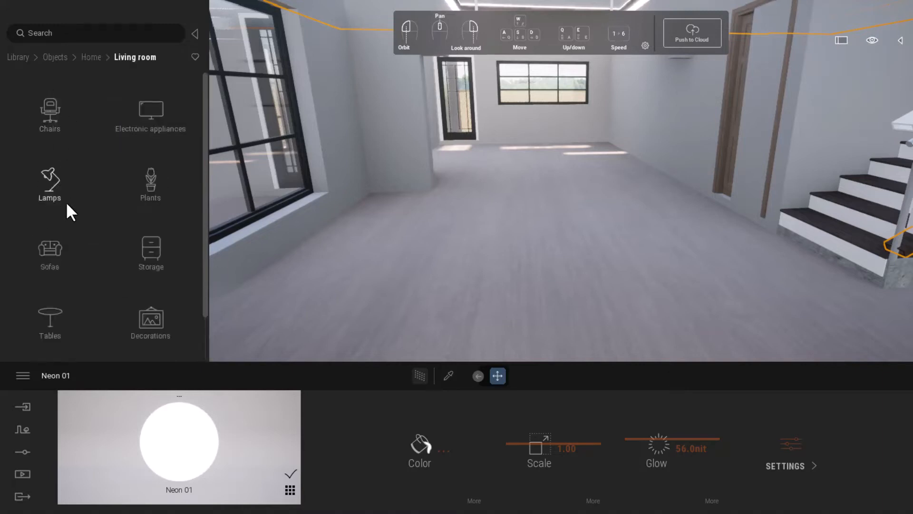
pyautogui.scroll(-1, 65, 202)
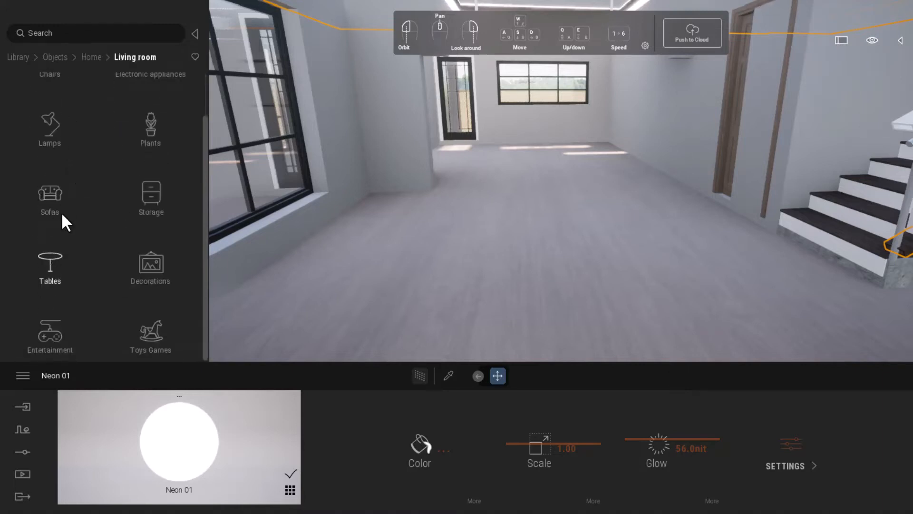
pyautogui.click(51, 263)
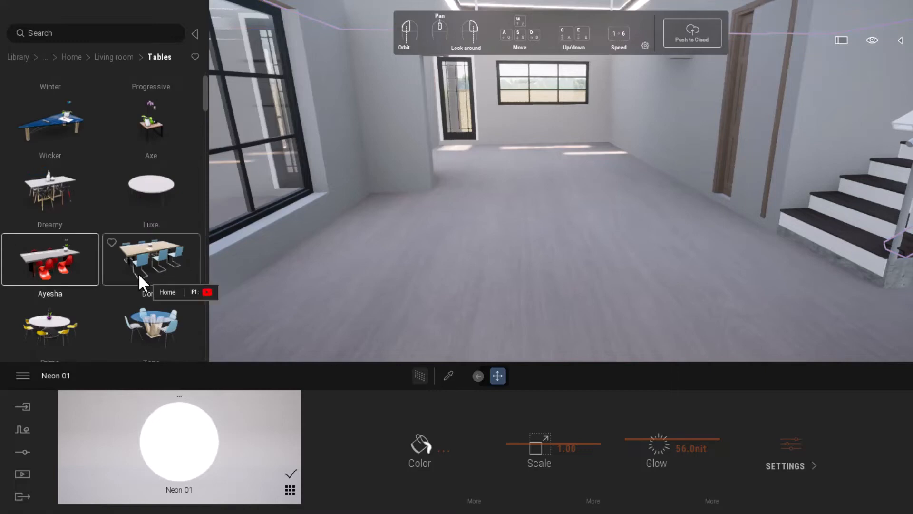
# - Place the Dona table set on the dining room floor and shift it sideways towards the centre below the pendant light
pyautogui.scroll(-1, 136, 267)
pyautogui.moveTo(142, 217); pyautogui.dragTo(490, 301)
pyautogui.scroll(-4, 494, 214)
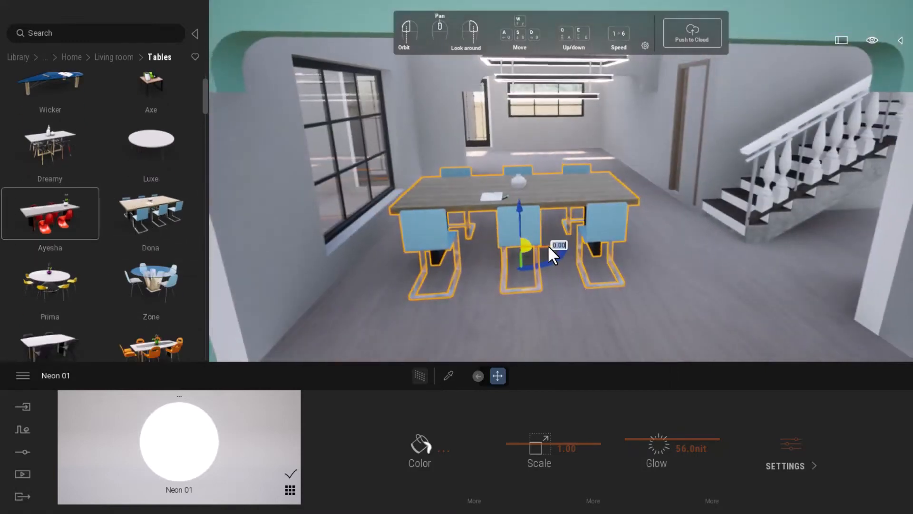
pyautogui.moveTo(548, 245); pyautogui.dragTo(596, 248)
pyautogui.scroll(2, 592, 245)
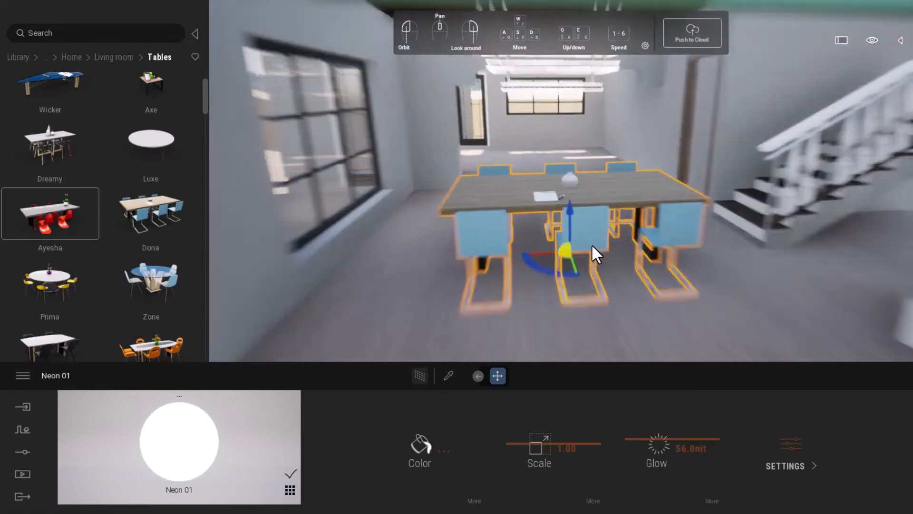
# - Move the dining table set about 0.515 sideways to line it up below the pendant light, as judged from the staircase side
pyautogui.scroll(-8, 601, 200)
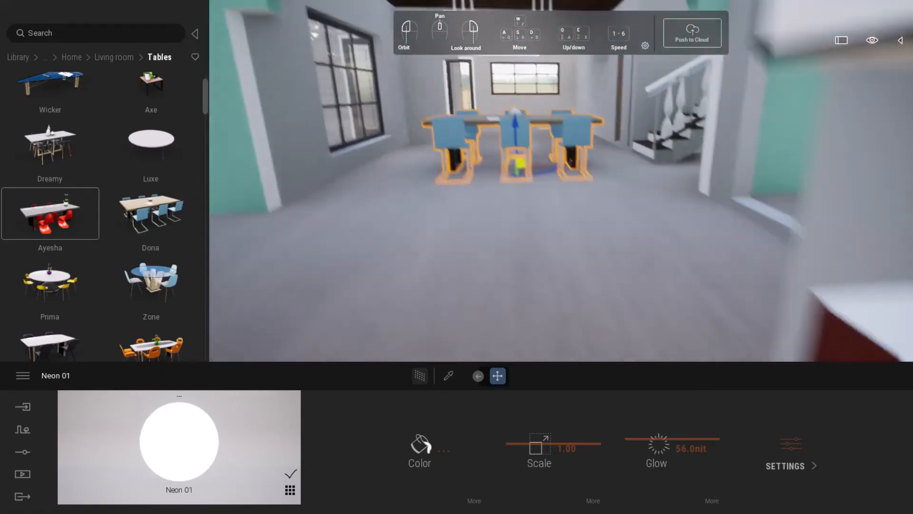
pyautogui.scroll(-3, 607, 188)
pyautogui.moveTo(607, 188); pyautogui.dragTo(679, 279, button='right')
pyautogui.scroll(2, 595, 181)
pyautogui.scroll(-2, 666, 238)
pyautogui.scroll(3, 700, 264)
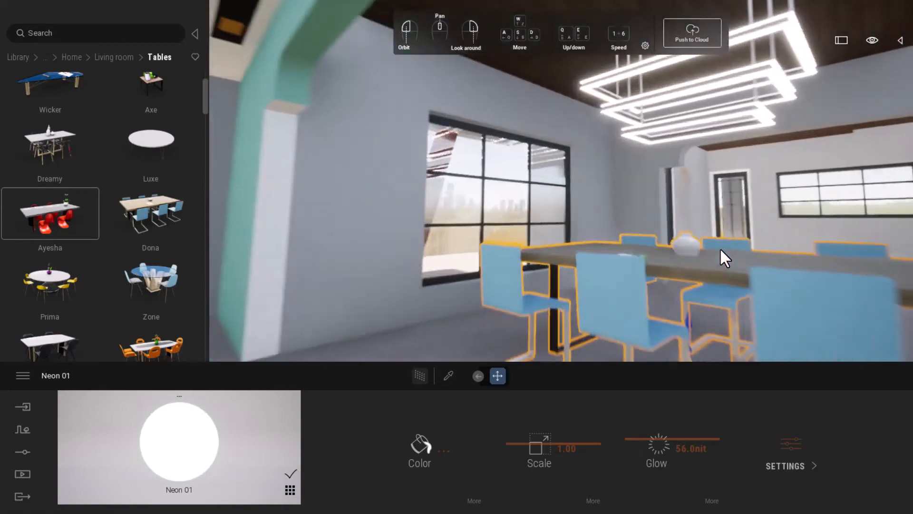
pyautogui.scroll(-4, 666, 248)
pyautogui.moveTo(657, 249); pyautogui.dragTo(527, 205, button='right')
pyautogui.scroll(-2, 527, 205)
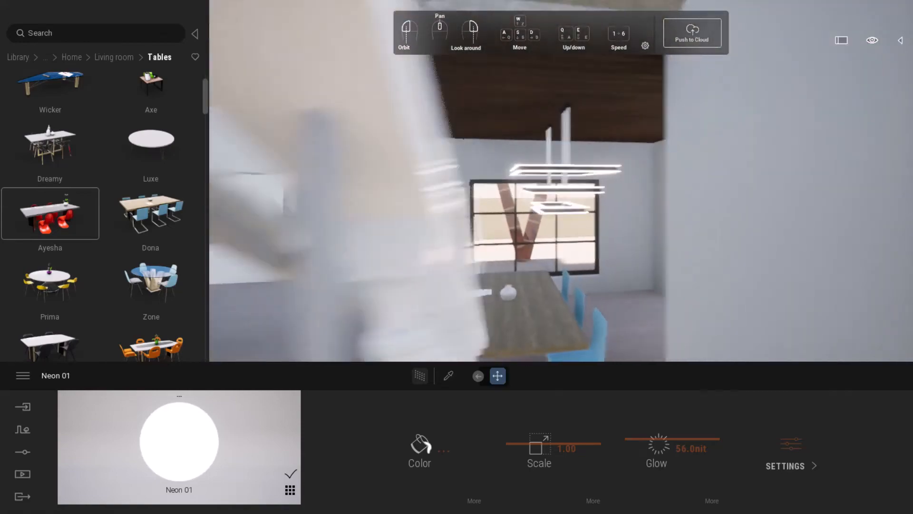
pyautogui.moveTo(516, 290); pyautogui.dragTo(481, 301, button='right')
pyautogui.click(481, 301)
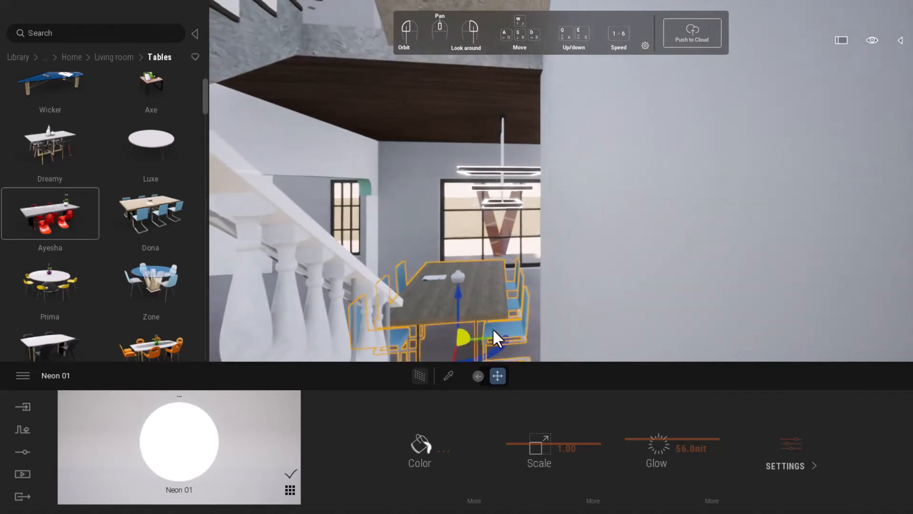
pyautogui.moveTo(485, 339); pyautogui.dragTo(526, 337)
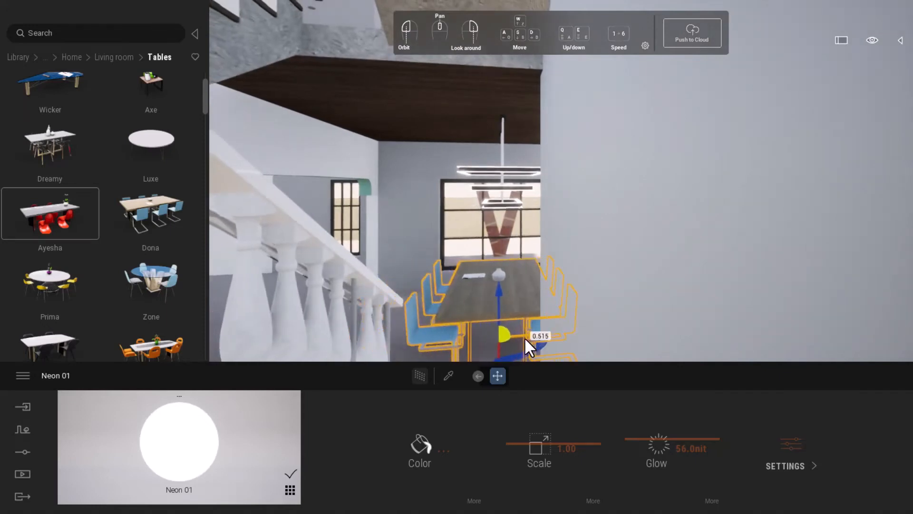
# - Nudge the dining table set sideways by about 0.023 to centre it under the pendant frames, as viewed from the opposite end
pyautogui.scroll(2, 476, 221)
pyautogui.scroll(4, 472, 236)
pyautogui.moveTo(666, 248); pyautogui.dragTo(509, 264, button='right')
pyautogui.scroll(-3, 508, 227)
pyautogui.scroll(-3, 508, 226)
pyautogui.scroll(1, 512, 232)
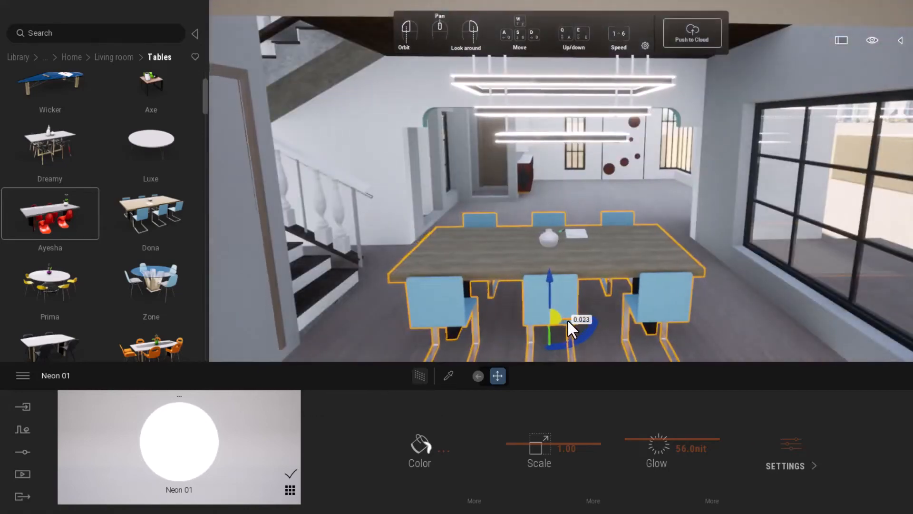
pyautogui.scroll(-3, 591, 232)
pyautogui.scroll(5, 590, 229)
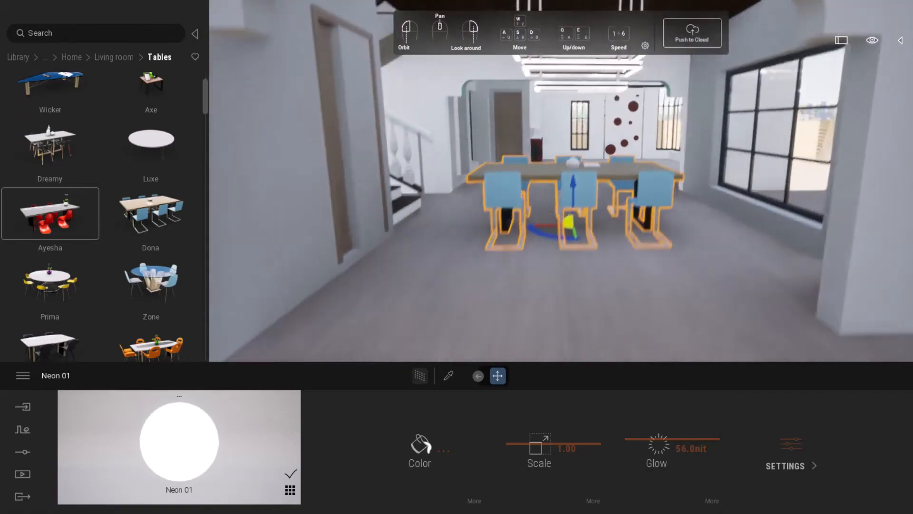
# - Sample the Paint - Anthracite DA-14 material from the side face of the pendant light's top frame
pyautogui.scroll(-3, 479, 101)
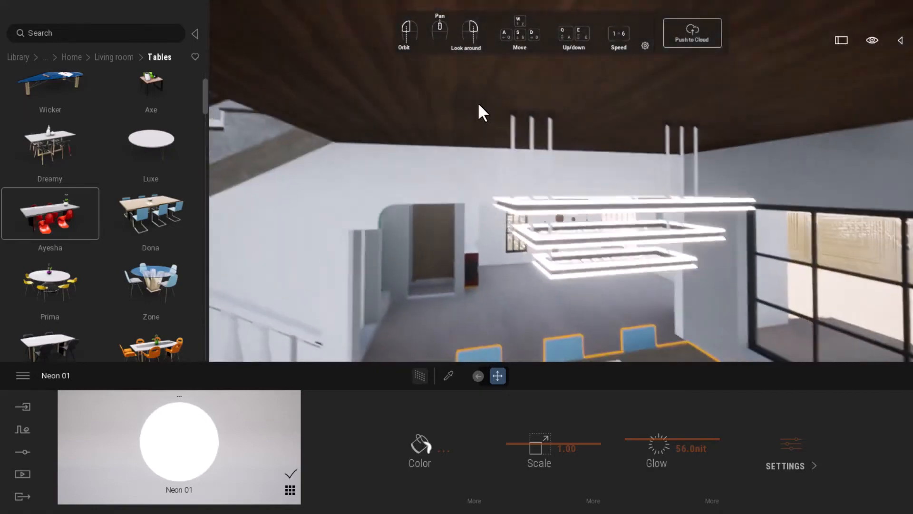
pyautogui.moveTo(478, 102); pyautogui.dragTo(521, 227, button='middle')
pyautogui.scroll(4, 521, 226)
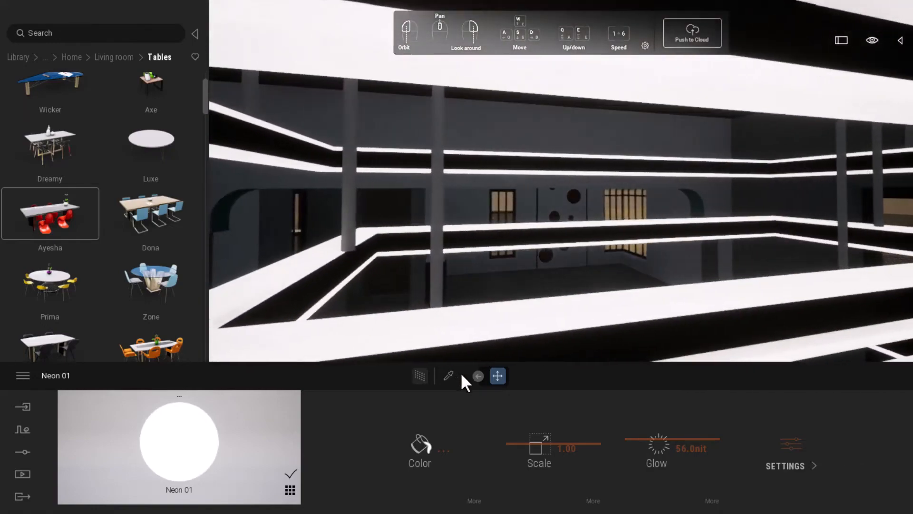
pyautogui.click(448, 376)
pyautogui.scroll(-4, 491, 209)
pyautogui.click(515, 153)
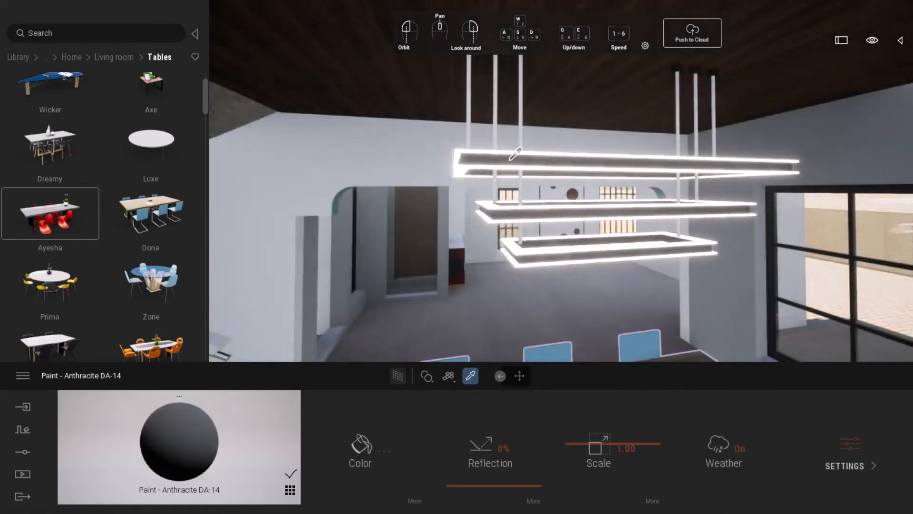
# - Set the color of the pendant frames' Anthracite paint to black 000000 and its reflection to 16%
pyautogui.click(360, 445)
pyautogui.moveTo(445, 137); pyautogui.dragTo(278, 159)
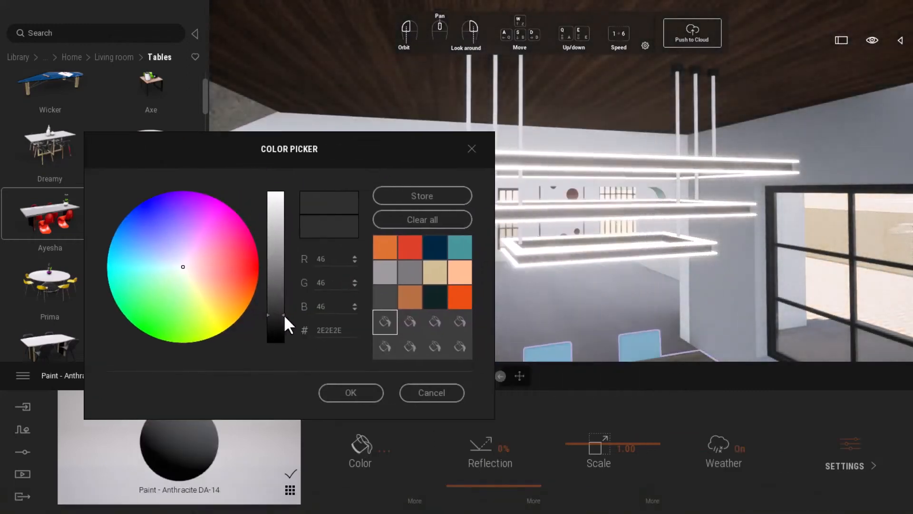
pyautogui.moveTo(284, 314); pyautogui.dragTo(290, 352)
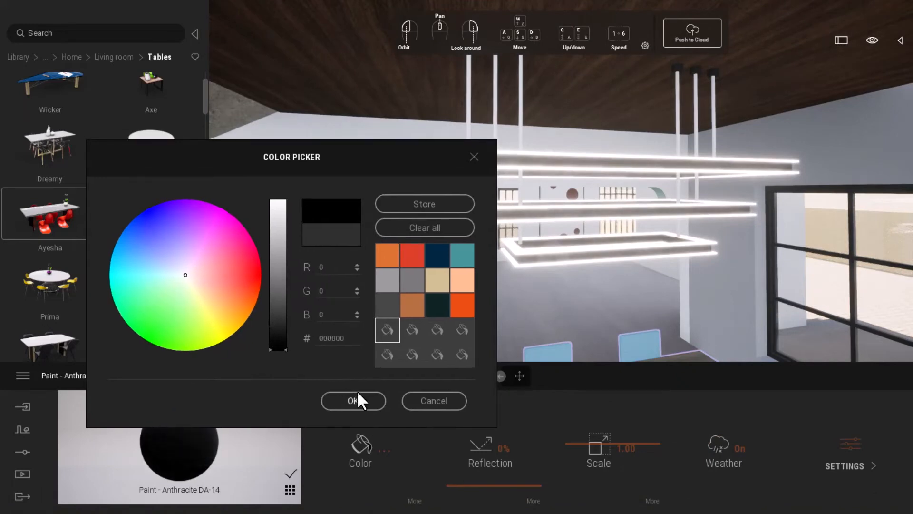
pyautogui.click(354, 401)
pyautogui.moveTo(503, 487); pyautogui.dragTo(490, 473)
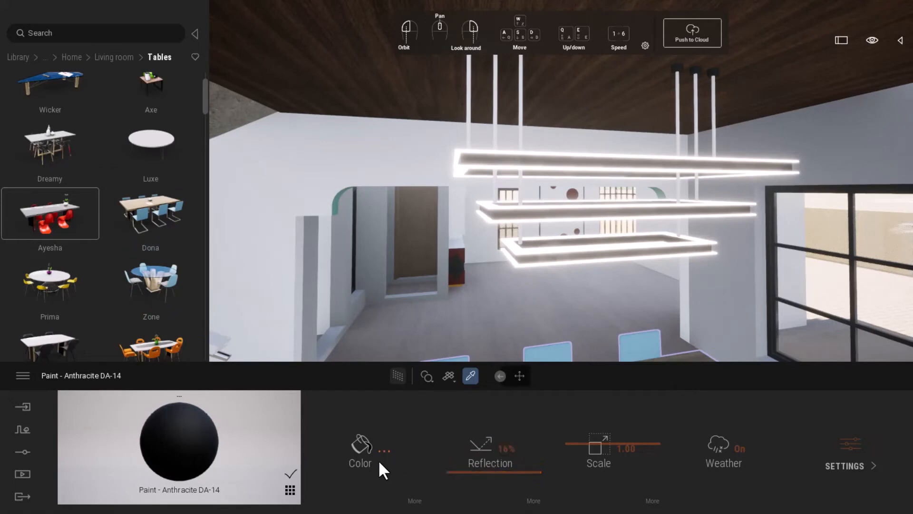
# - Try several preset colors on the pendant frames' paint and apply the red DC4129
pyautogui.click(377, 448)
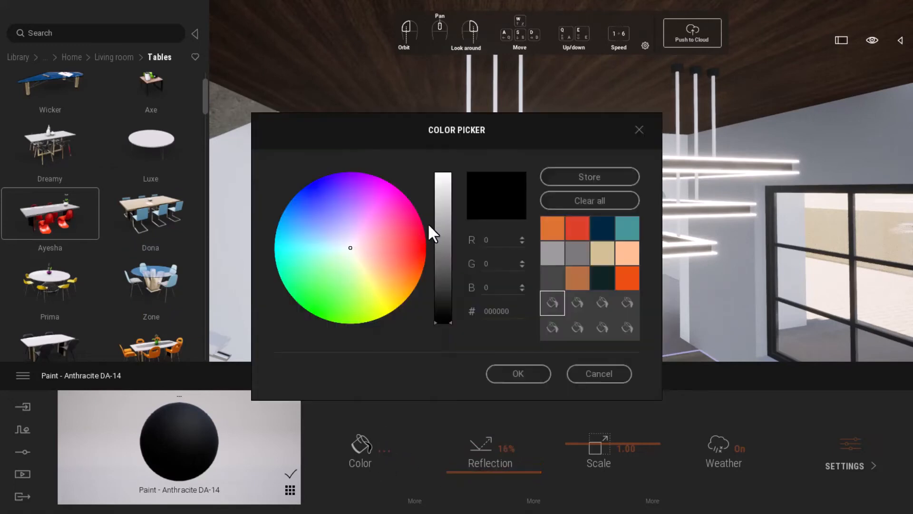
pyautogui.moveTo(435, 233); pyautogui.dragTo(443, 174)
pyautogui.click(598, 222)
pyautogui.moveTo(552, 143); pyautogui.dragTo(238, 138)
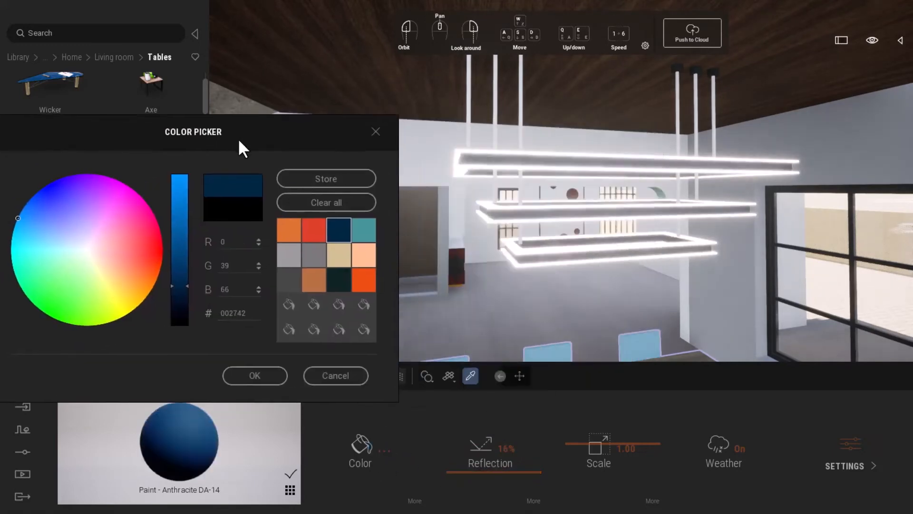
pyautogui.click(288, 231)
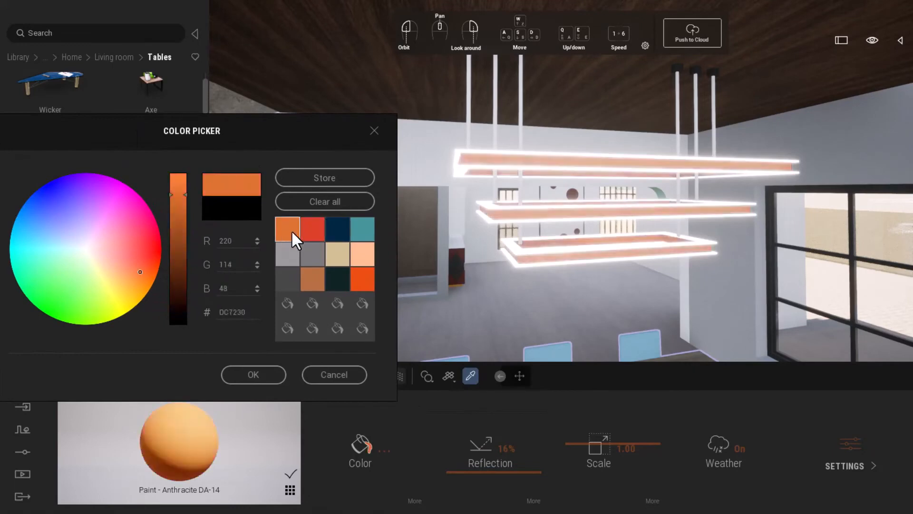
pyautogui.click(310, 237)
pyautogui.click(314, 278)
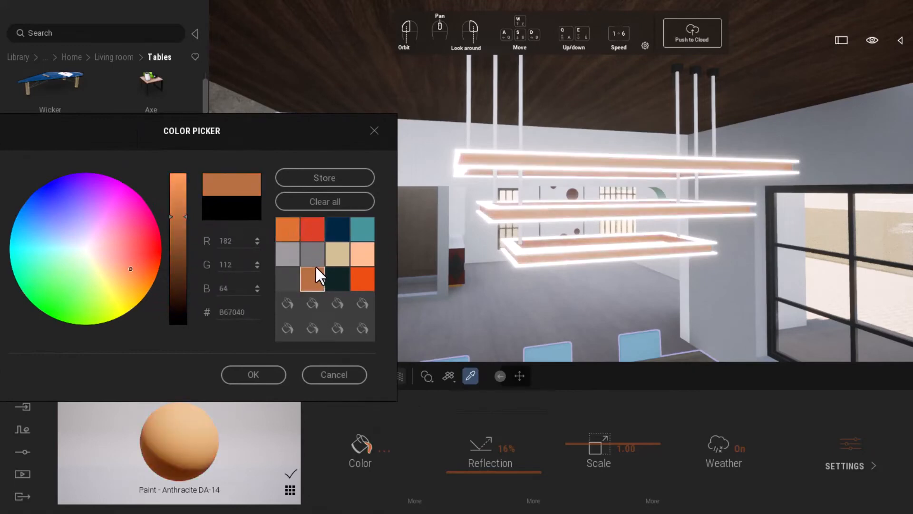
pyautogui.click(316, 258)
pyautogui.click(334, 250)
pyautogui.click(310, 228)
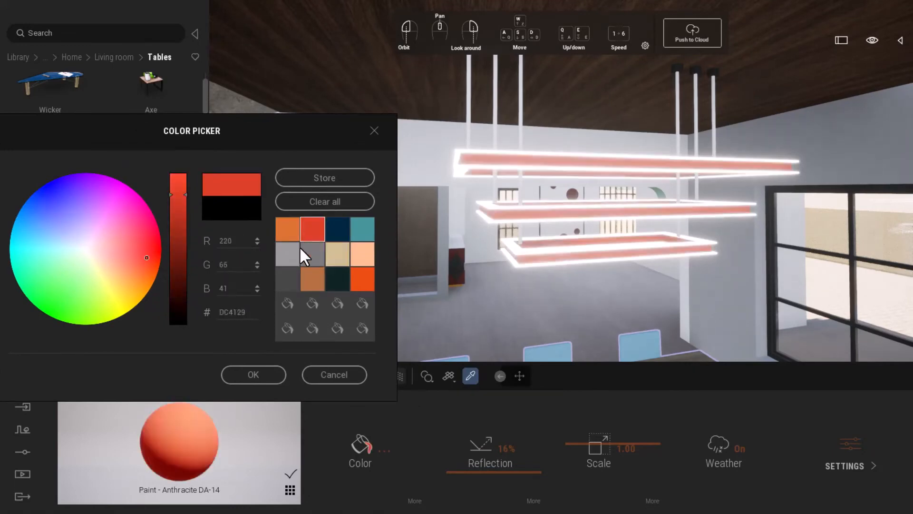
pyautogui.click(273, 375)
# - Set the color of the pendant frames' Anthracite paint back to black 000000
pyautogui.scroll(-5, 566, 286)
pyautogui.moveTo(569, 298); pyautogui.dragTo(523, 232, button='middle')
pyautogui.scroll(5, 518, 239)
pyautogui.moveTo(518, 239); pyautogui.dragTo(509, 202, button='right')
pyautogui.press('Escape')
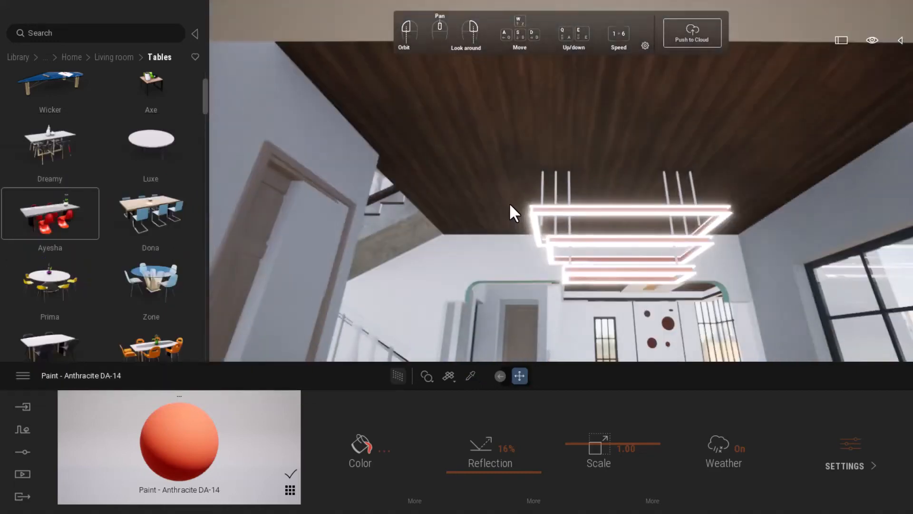
pyautogui.click(359, 447)
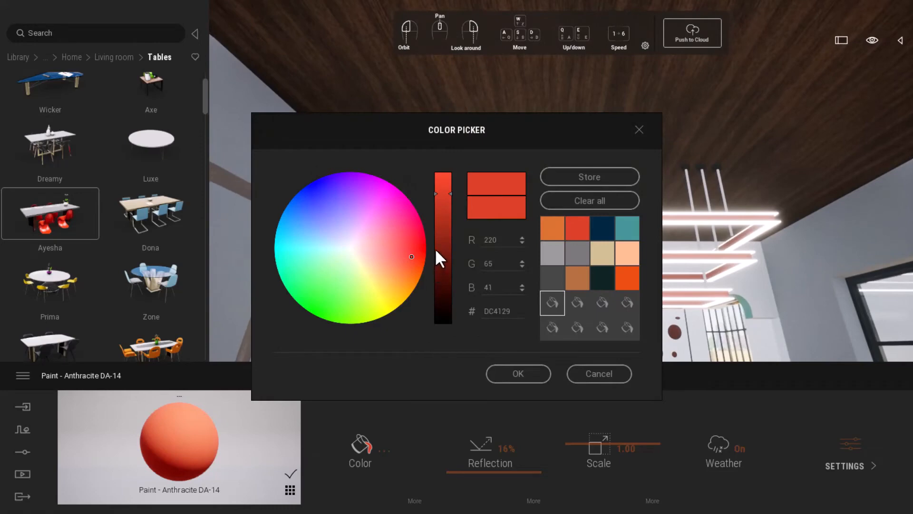
pyautogui.moveTo(436, 252); pyautogui.dragTo(470, 354)
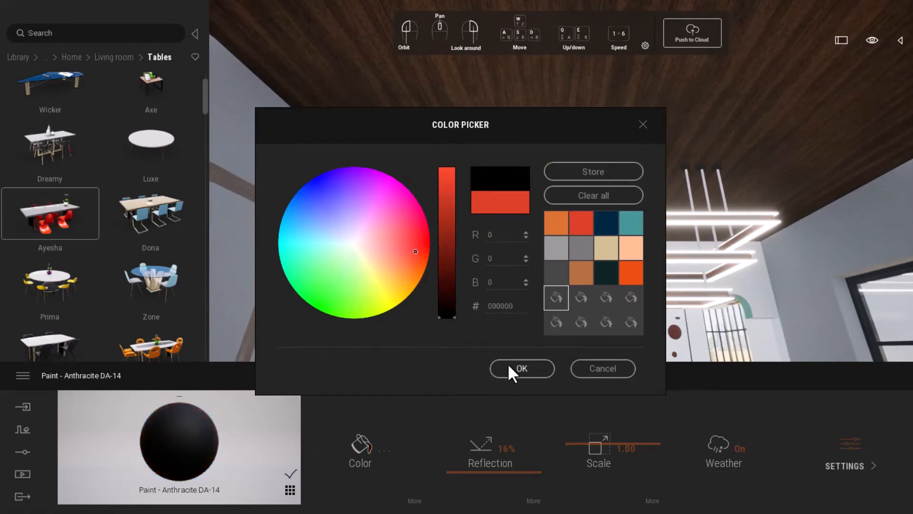
pyautogui.click(522, 368)
# - Apply the Shiny painted wall material from the Wall coverings library to the pendant light's suspension rods
pyautogui.scroll(5, 543, 179)
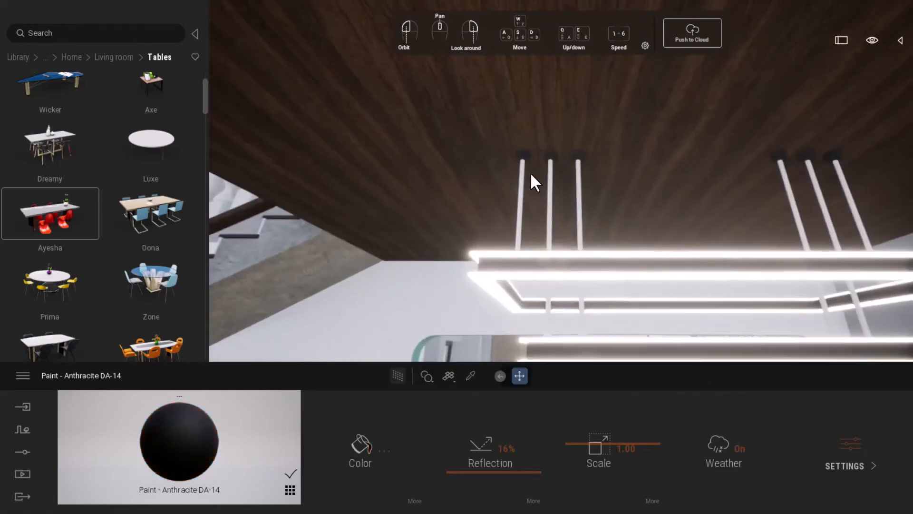
pyautogui.click(101, 57)
pyautogui.click(60, 57)
pyautogui.click(19, 57)
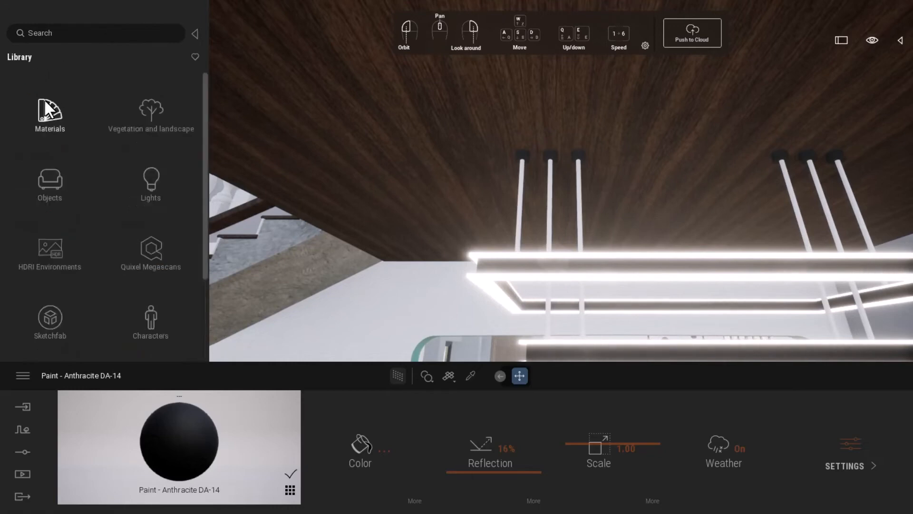
pyautogui.click(47, 112)
pyautogui.scroll(-5, 47, 211)
pyautogui.click(52, 260)
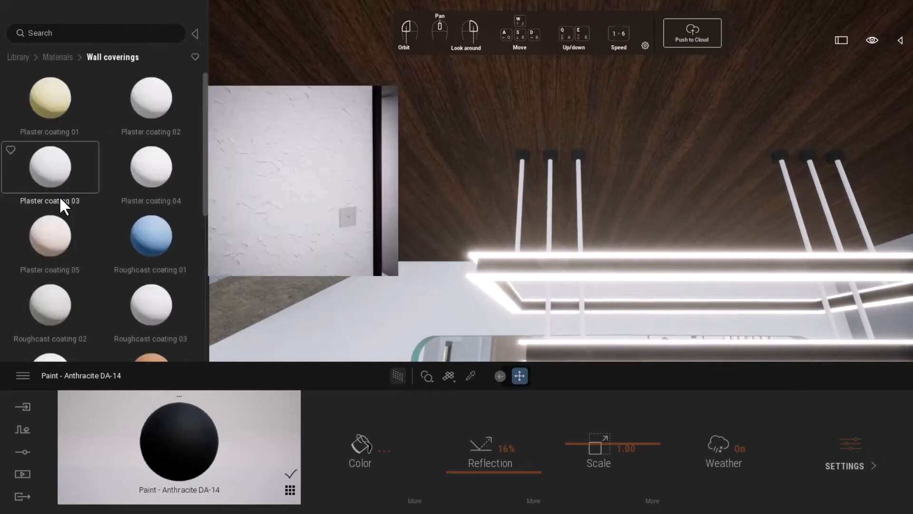
pyautogui.scroll(-5, 65, 200)
pyautogui.moveTo(151, 274)
pyautogui.mouseDown()
pyautogui.moveTo(478, 208)
pyautogui.moveTo(519, 210)
pyautogui.mouseUp()
# - Examine the finished pendant light above the dining table from several viewpoints around the room
pyautogui.scroll(-5, 547, 217)
pyautogui.scroll(-5, 569, 148)
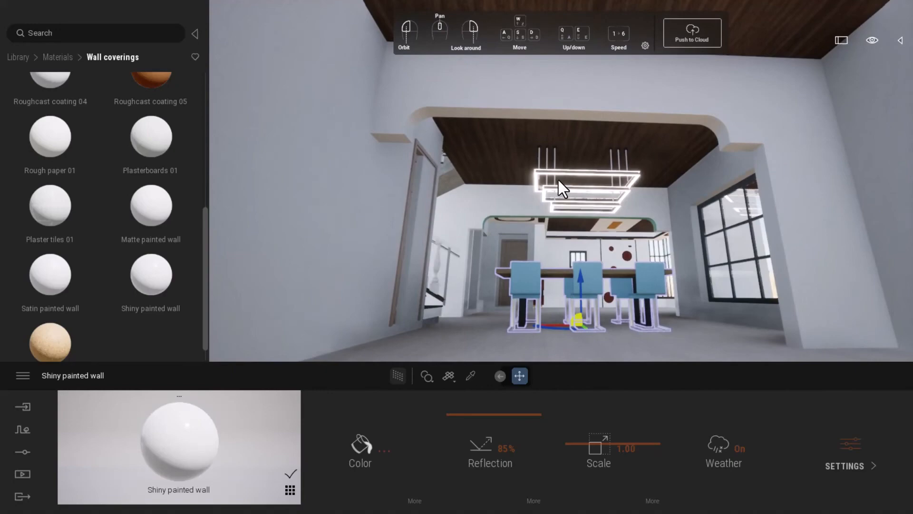
pyautogui.scroll(4, 522, 155)
pyautogui.moveTo(457, 106); pyautogui.dragTo(467, 106, button='right')
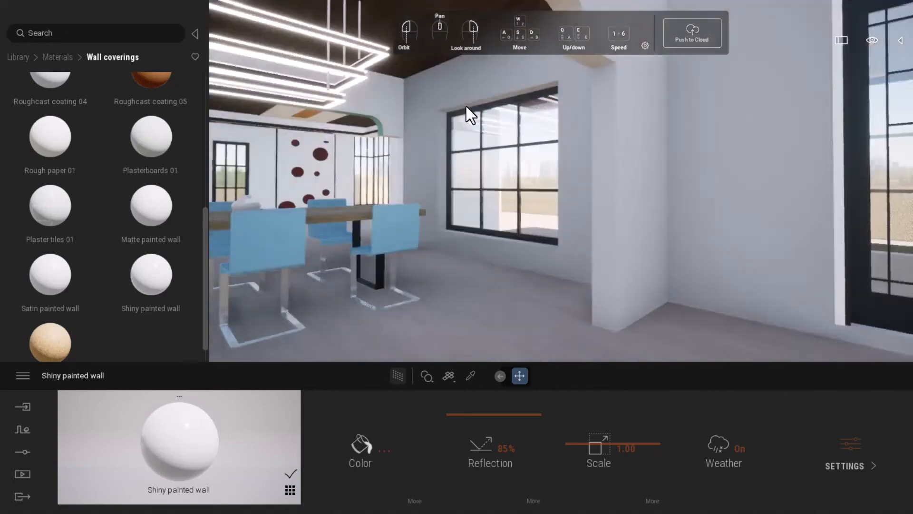
pyautogui.scroll(-4, 423, 142)
pyautogui.scroll(4, 425, 156)
pyautogui.moveTo(425, 156); pyautogui.dragTo(405, 143, button='right')
pyautogui.moveTo(285, 112); pyautogui.dragTo(320, 133, button='middle')
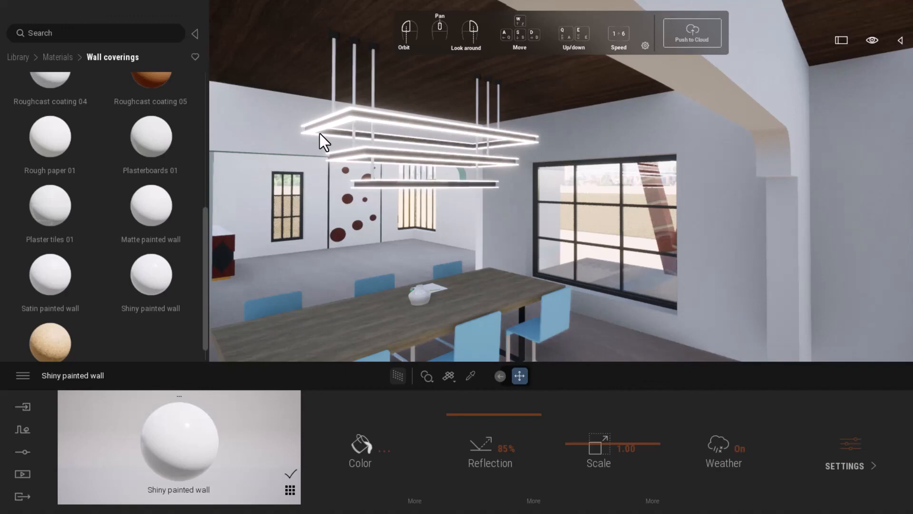
pyautogui.press('w')
pyautogui.moveTo(413, 230); pyautogui.dragTo(487, 127, button='right')
pyautogui.scroll(-3, 479, 110)
pyautogui.scroll(2, 478, 110)
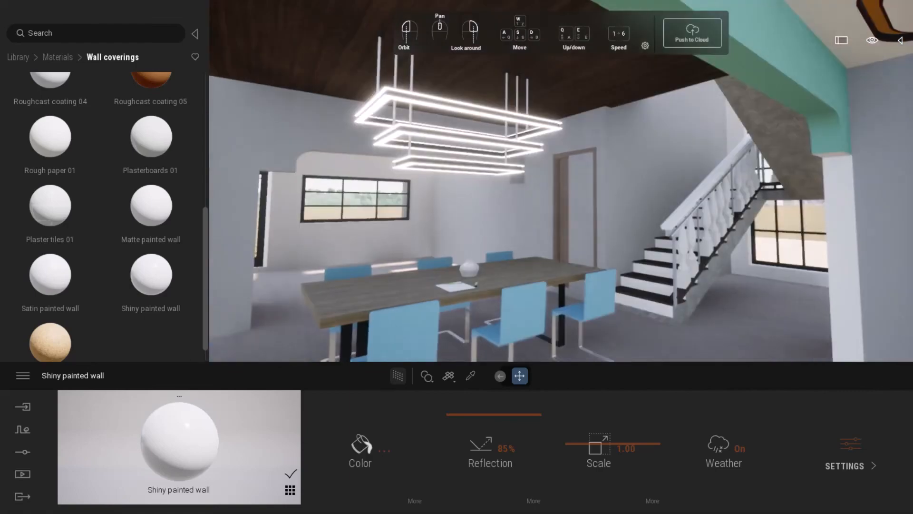
pyautogui.press('w')
pyautogui.scroll(-5, 503, 192)
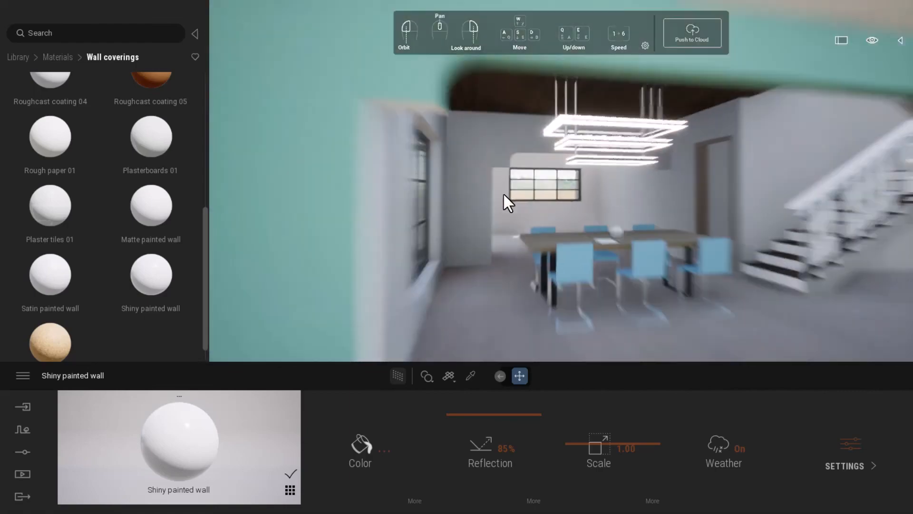
pyautogui.scroll(5, 566, 248)
pyautogui.moveTo(575, 224); pyautogui.dragTo(614, 219, button='right')
pyautogui.scroll(-5, 604, 174)
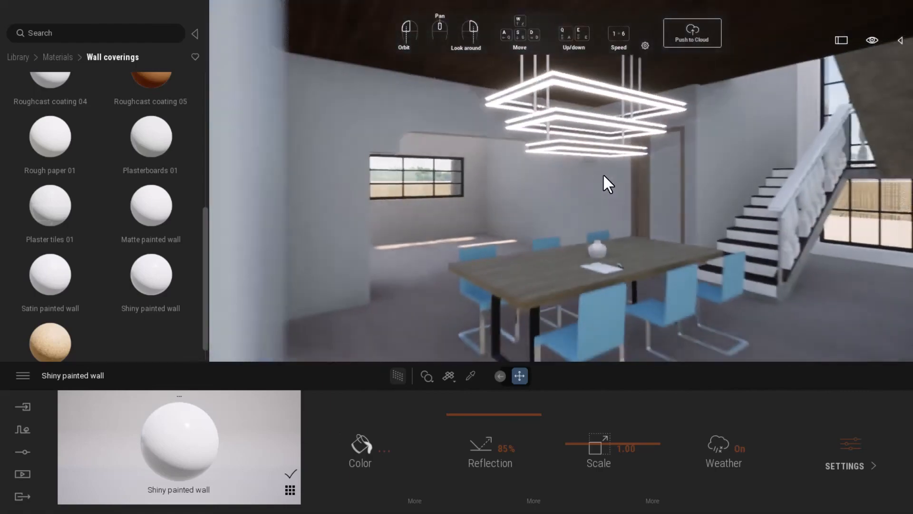